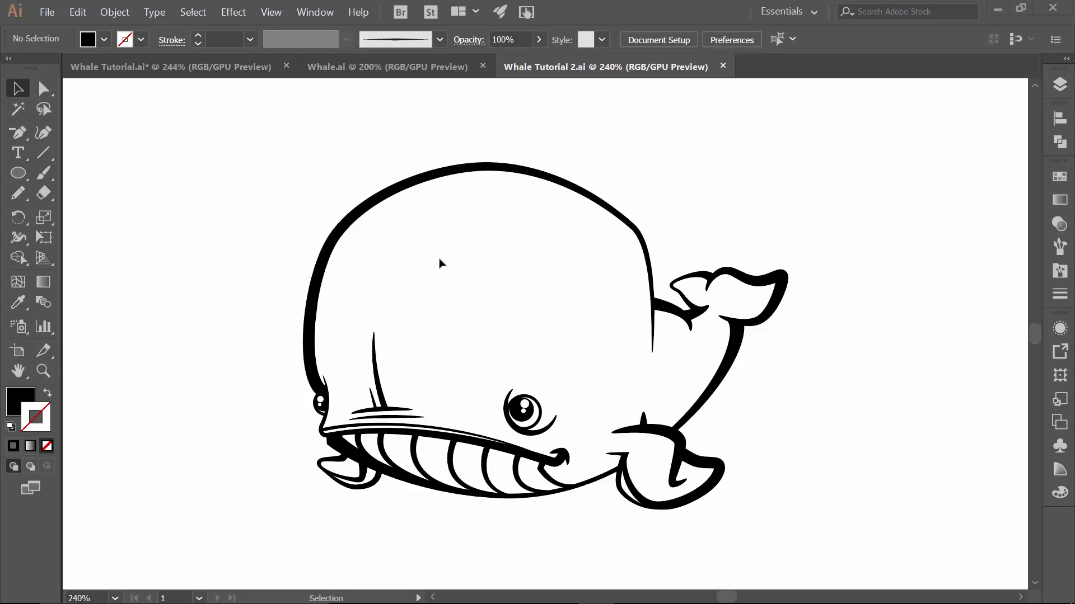
Float the Swatches panel at the lower left beside the whale drawing
{"action": "left_click", "coordinate": [1060, 176]}
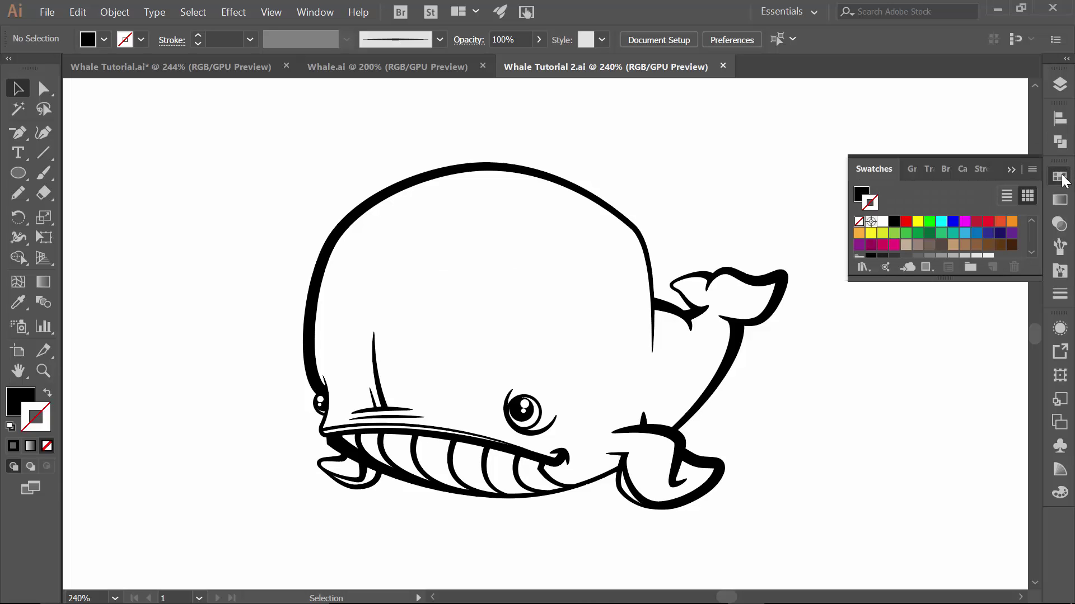
{"action": "mouse_move", "coordinate": [871, 168]}
{"action": "left_mouse_down"}
{"action": "mouse_move", "coordinate": [535, 173]}
{"action": "mouse_move", "coordinate": [115, 365]}
{"action": "left_mouse_up"}
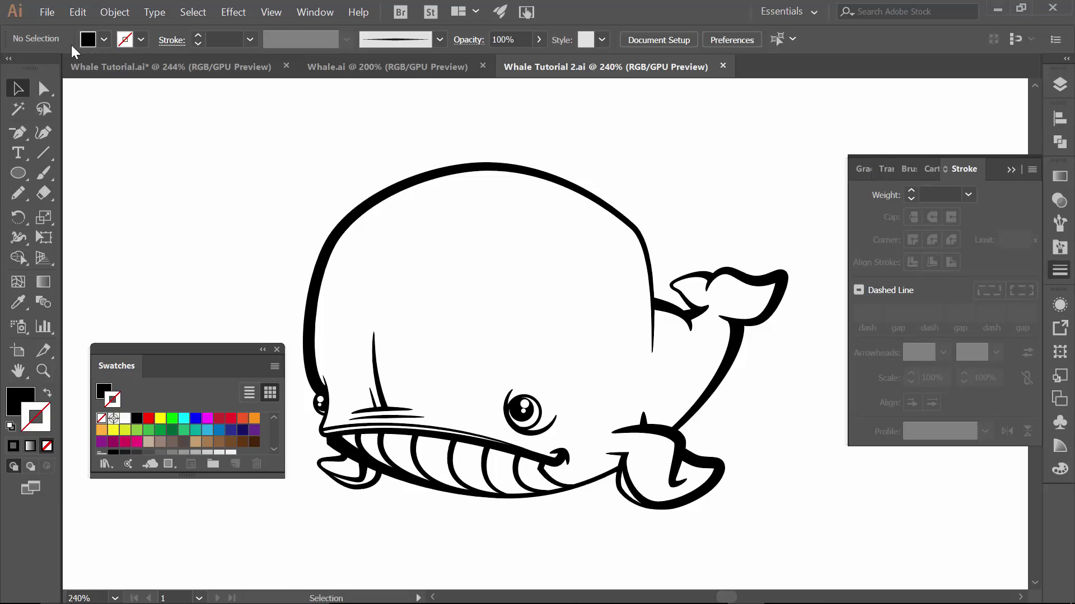
{"action": "left_click", "coordinate": [45, 14]}
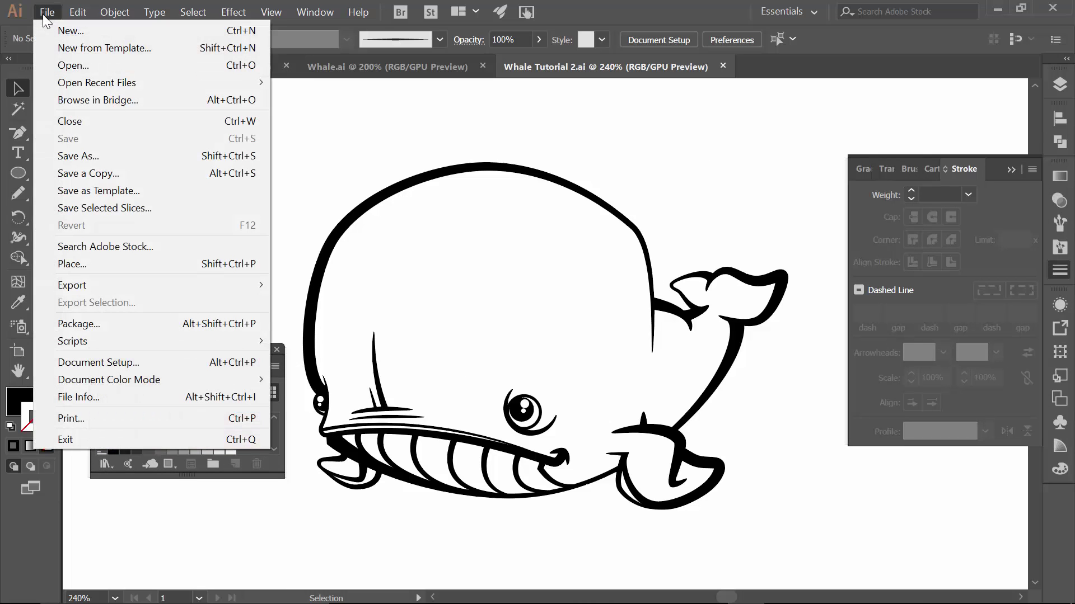
Place whale.JPG on the artboard, move it down-left of the whale and scale it smaller
{"action": "left_click", "coordinate": [66, 263]}
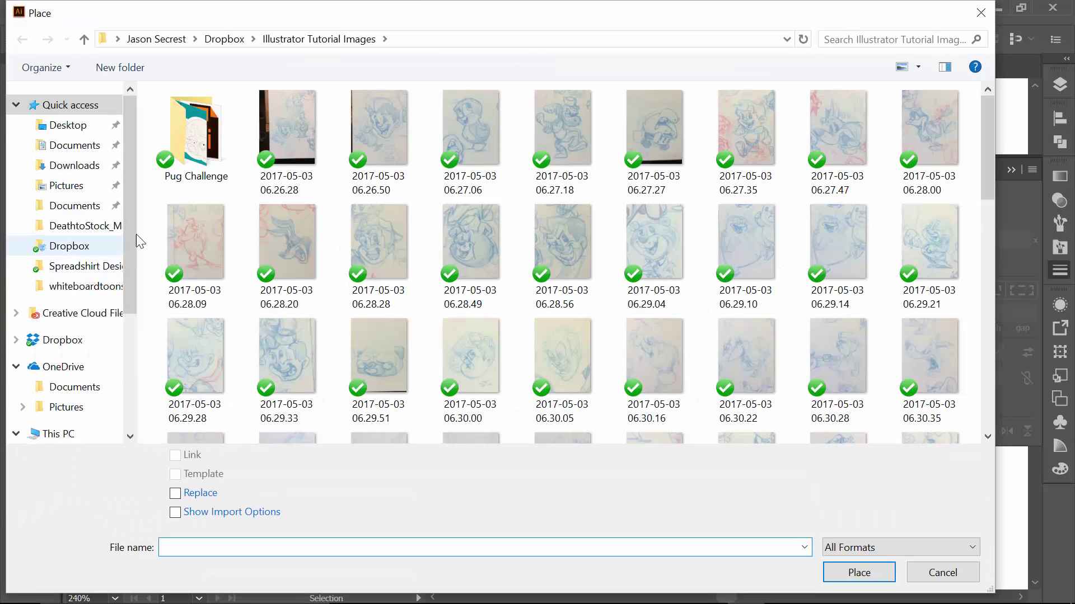
{"action": "scroll", "coordinate": [347, 233], "scroll_direction": "down", "scroll_amount": 10}
{"action": "scroll", "coordinate": [345, 234], "scroll_direction": "down", "scroll_amount": 1}
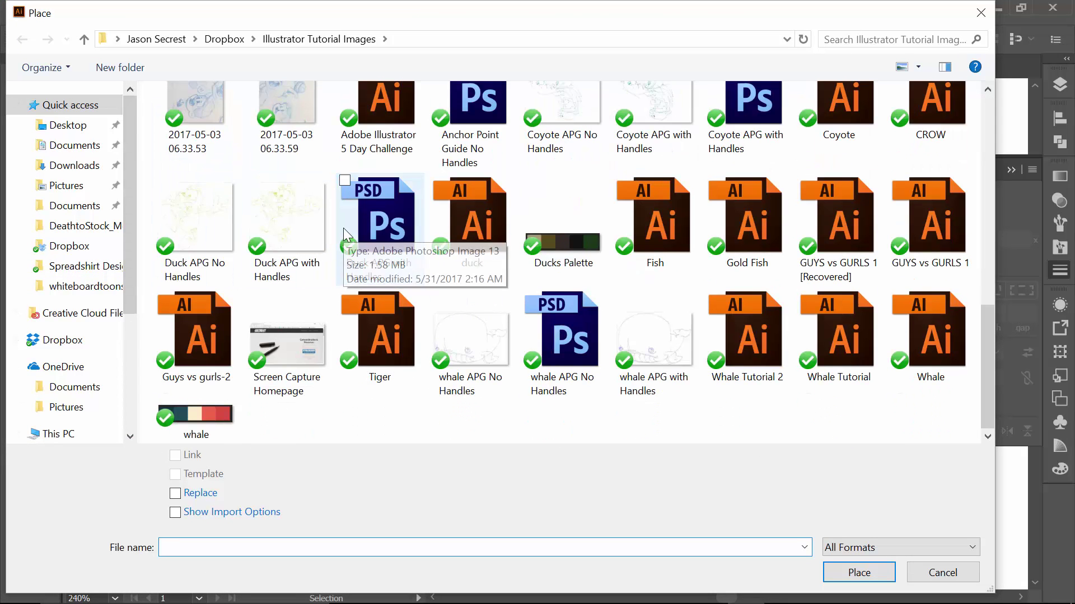
{"action": "left_click", "coordinate": [216, 426]}
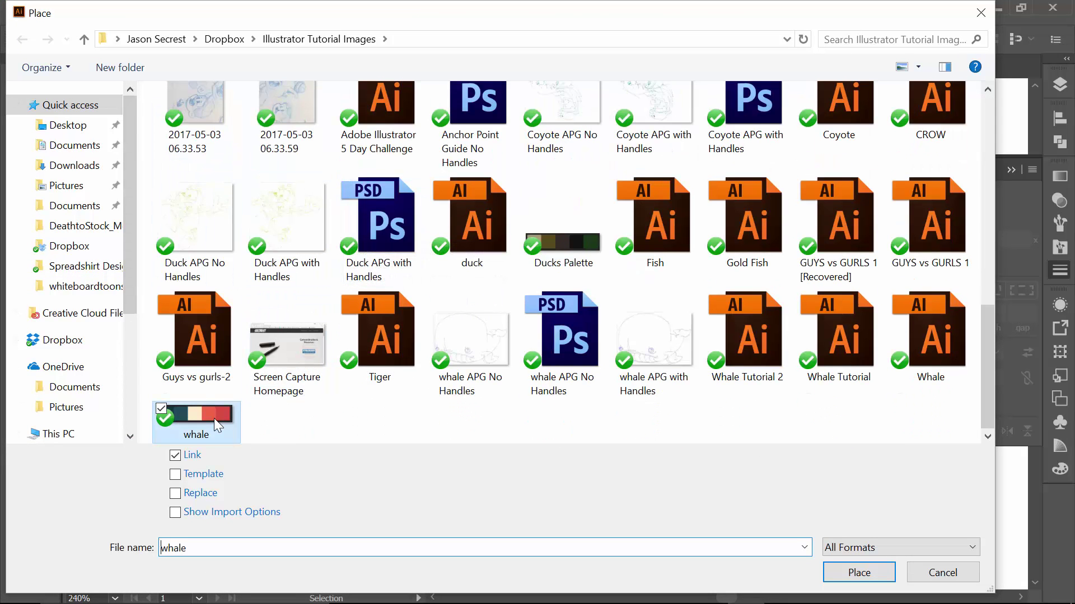
{"action": "left_click", "coordinate": [849, 572]}
{"action": "left_click", "coordinate": [130, 178]}
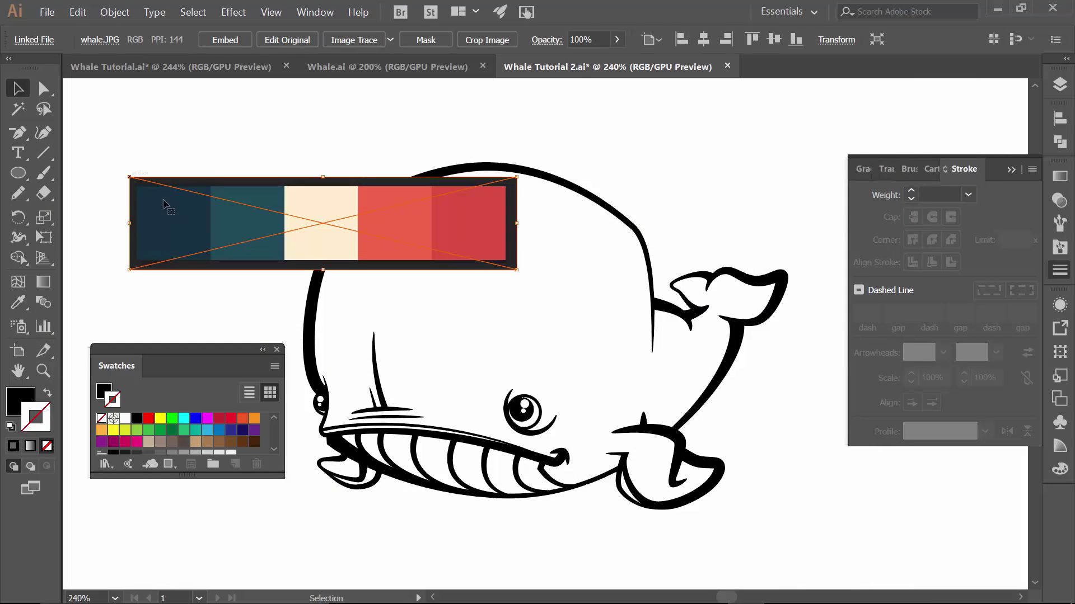
{"action": "left_click_drag", "start_coordinate": [179, 210], "coordinate": [139, 280]}
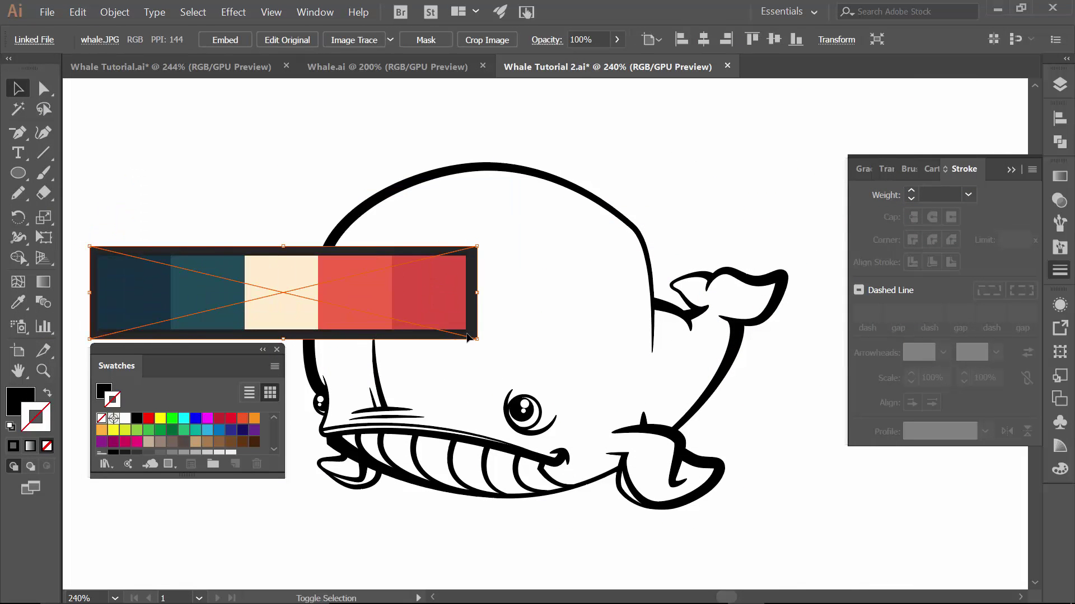
{"action": "mouse_move", "coordinate": [477, 339]}
{"action": "left_mouse_down"}
{"action": "mouse_move", "coordinate": [288, 290]}
{"action": "mouse_move", "coordinate": [298, 296]}
{"action": "mouse_move", "coordinate": [255, 322]}
{"action": "left_mouse_up"}
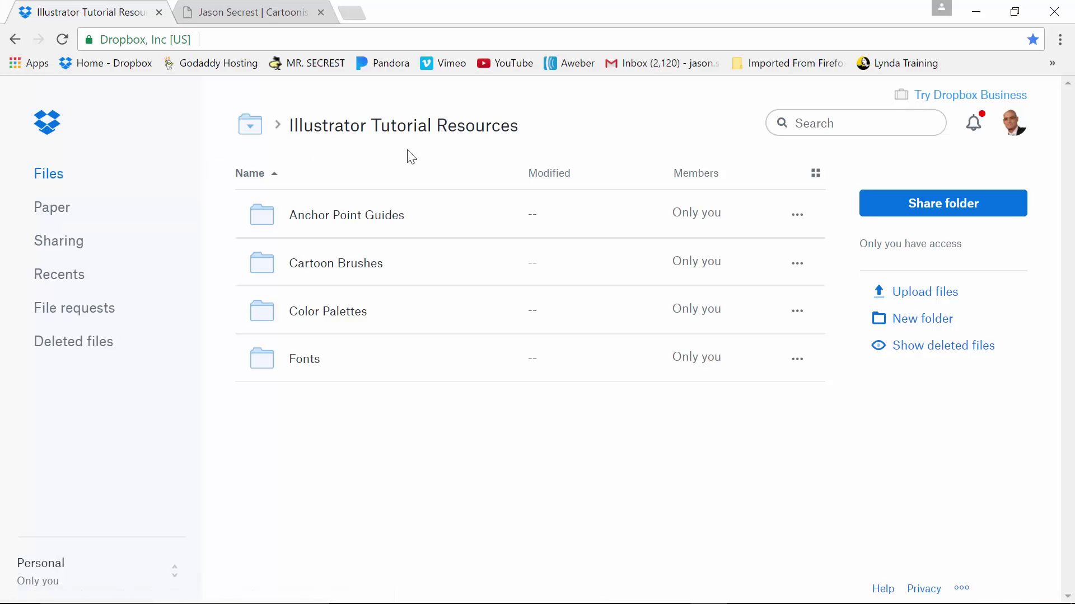
Open the Color Palettes folder in Dropbox and scroll down to whale.JPG
{"action": "left_click", "coordinate": [323, 317]}
{"action": "scroll", "coordinate": [320, 314], "scroll_direction": "down", "scroll_amount": 20}
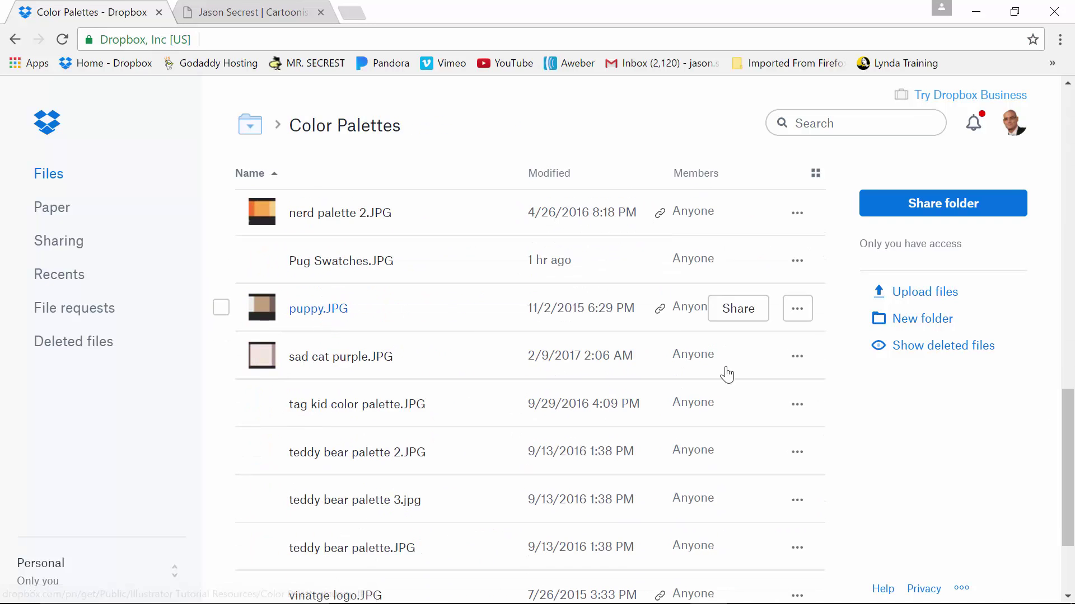
{"action": "scroll", "coordinate": [451, 444], "scroll_direction": "down", "scroll_amount": 3}
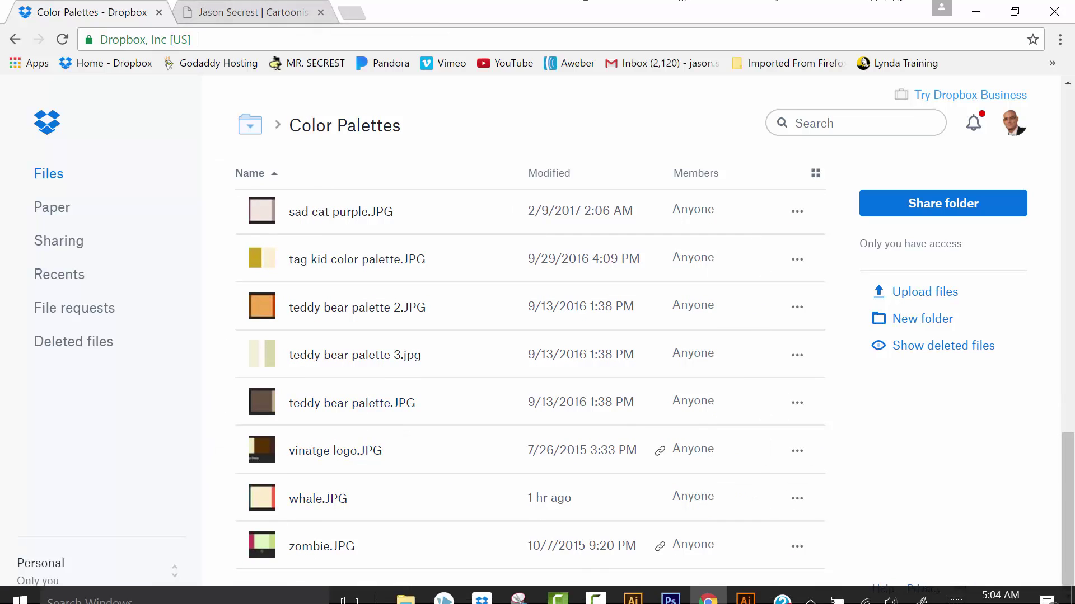
Sample navy from the palette strip and save it plus a darker 0C1C23 navy as swatches
{"action": "left_click", "coordinate": [755, 593]}
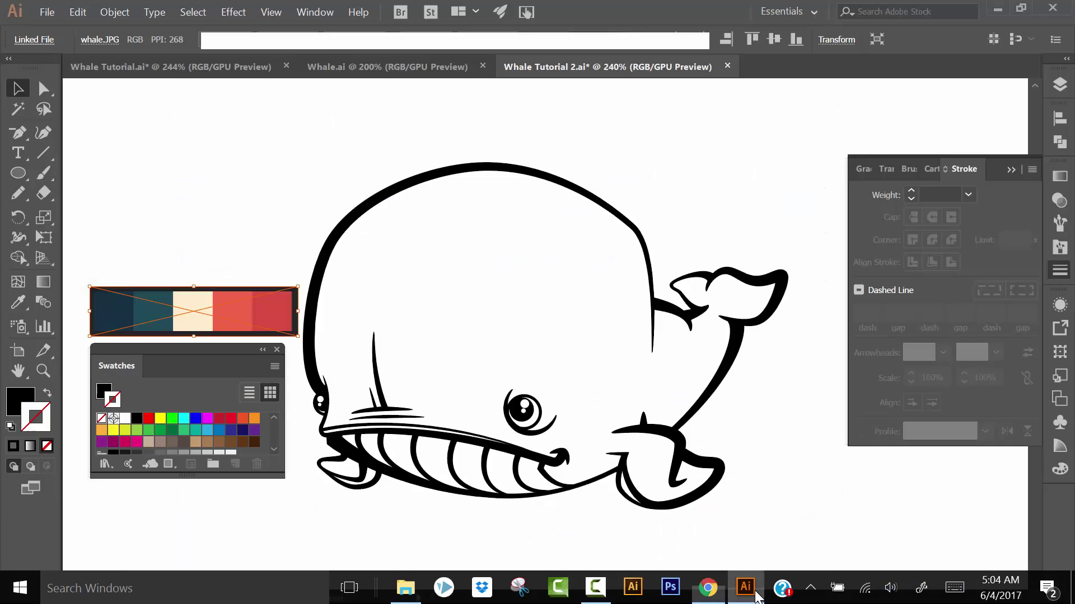
{"action": "left_click", "coordinate": [233, 269]}
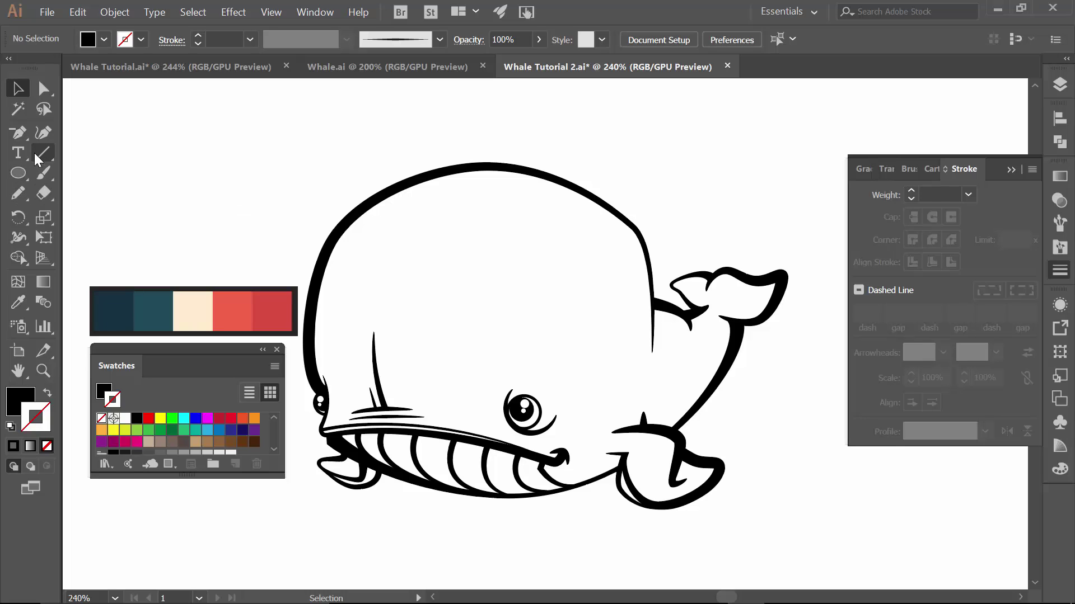
{"action": "key", "text": "i"}
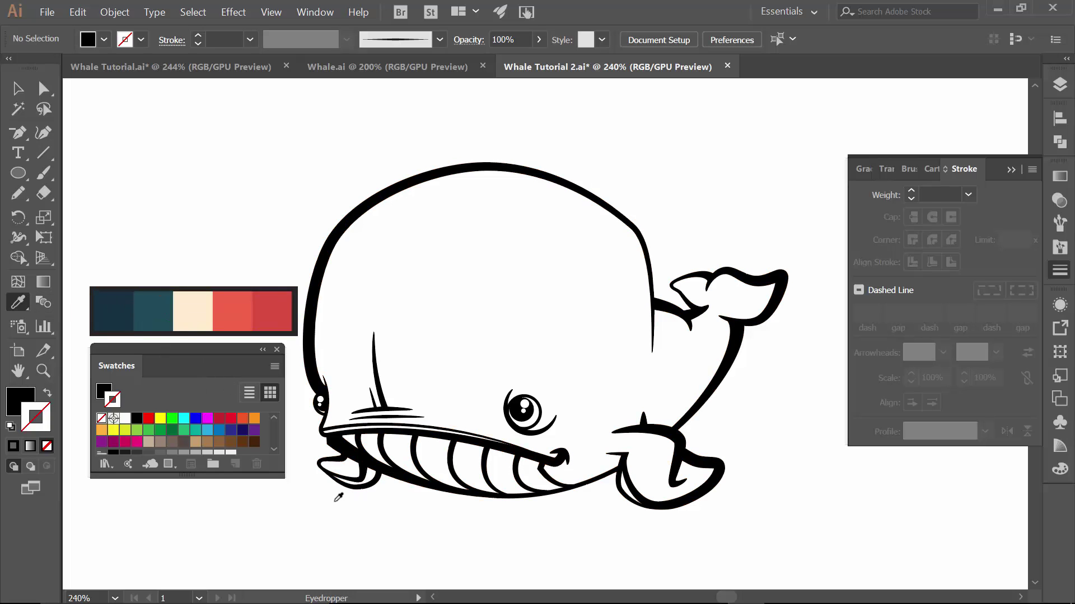
{"action": "left_click_drag", "start_coordinate": [272, 476], "coordinate": [273, 503]}
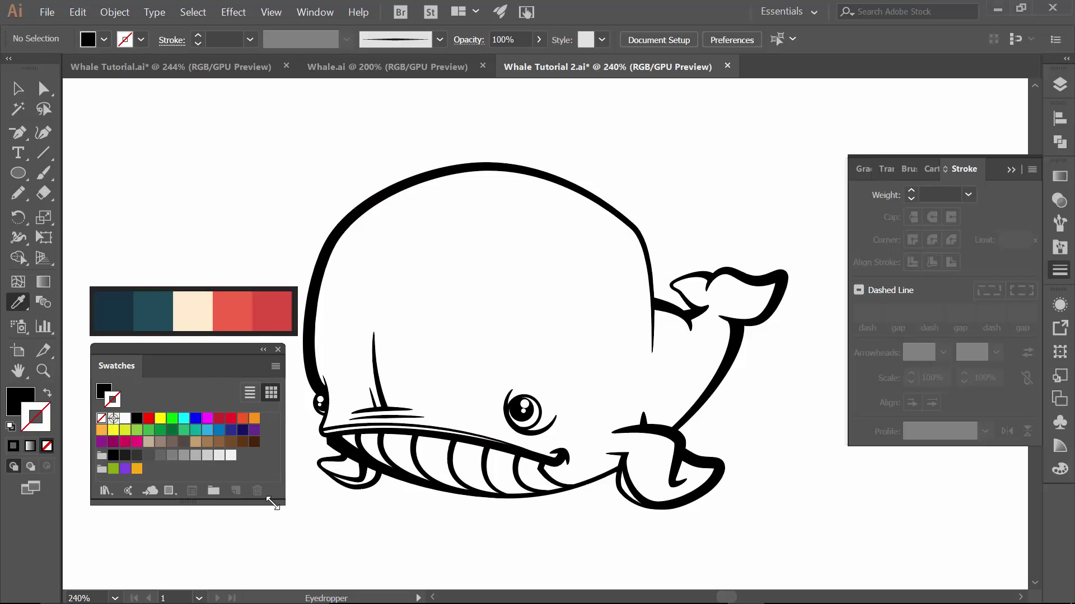
{"action": "left_click", "coordinate": [110, 316]}
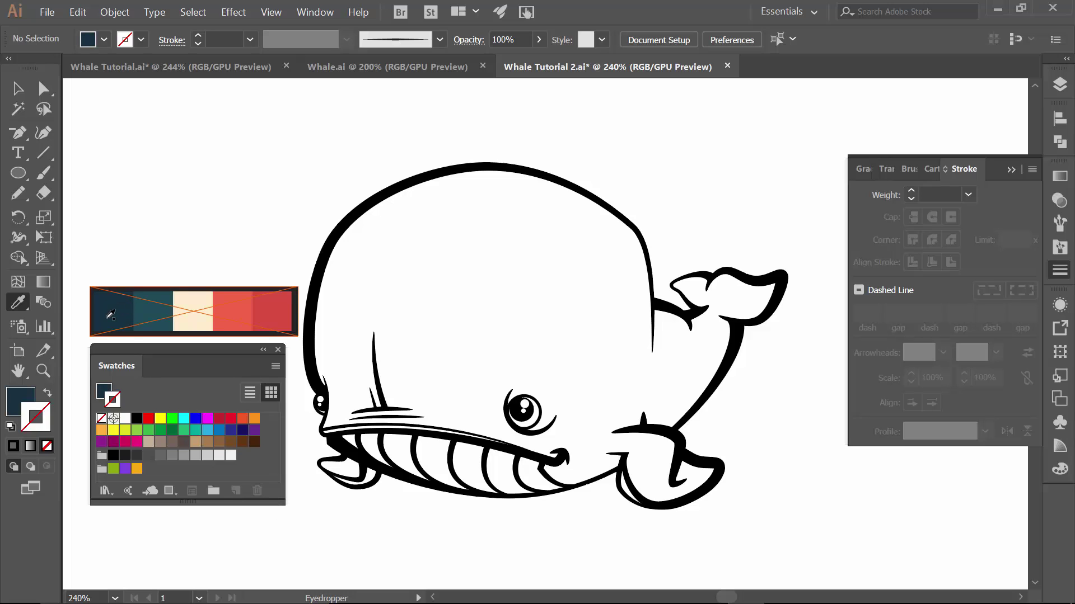
{"action": "left_click", "coordinate": [18, 396]}
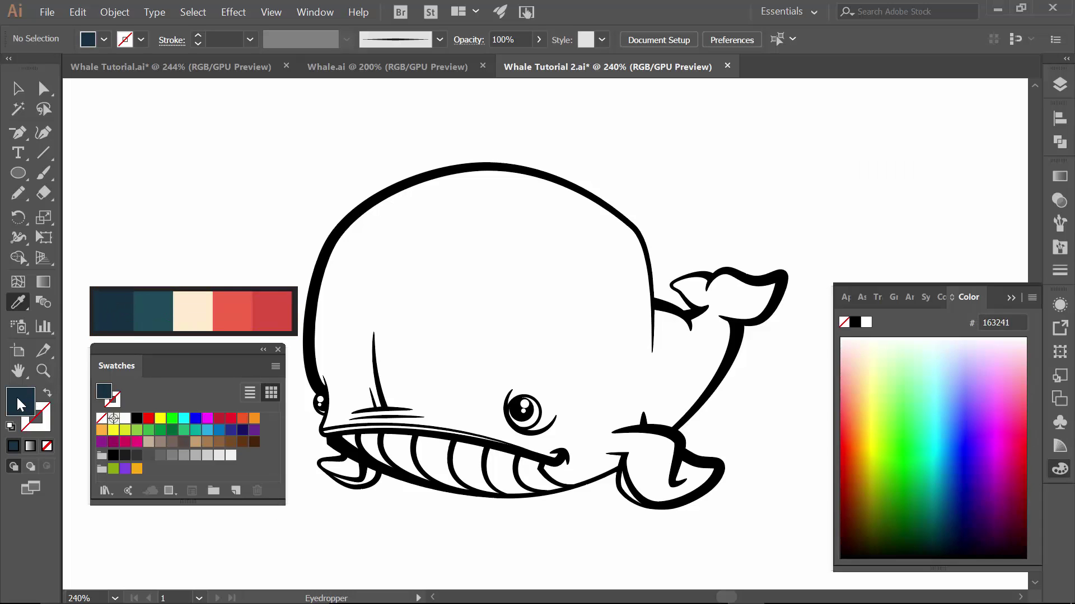
{"action": "left_click_drag", "start_coordinate": [18, 398], "coordinate": [261, 447]}
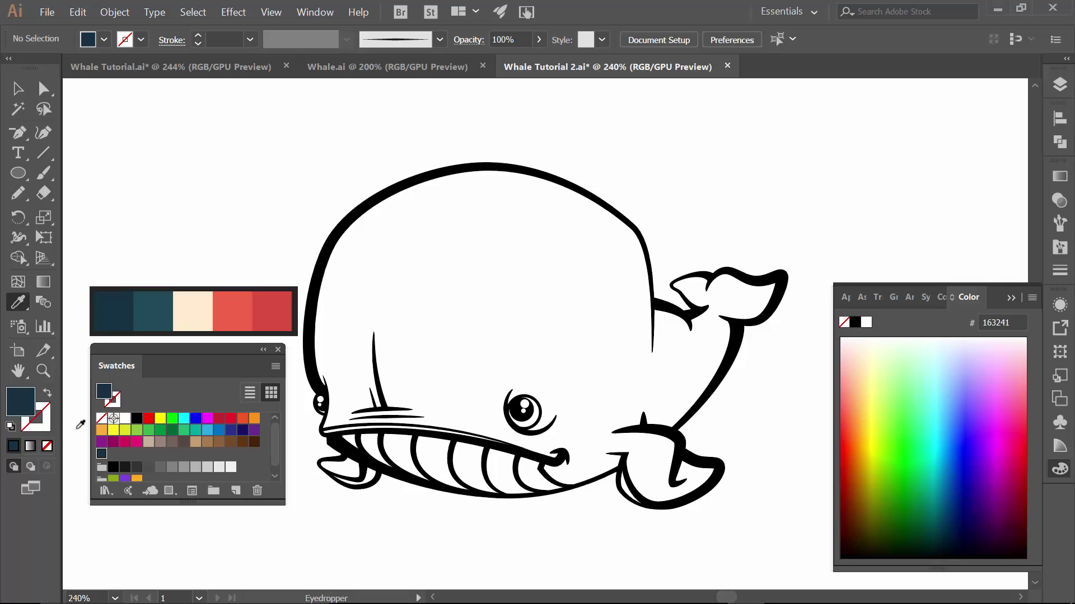
{"action": "double_click", "coordinate": [26, 405]}
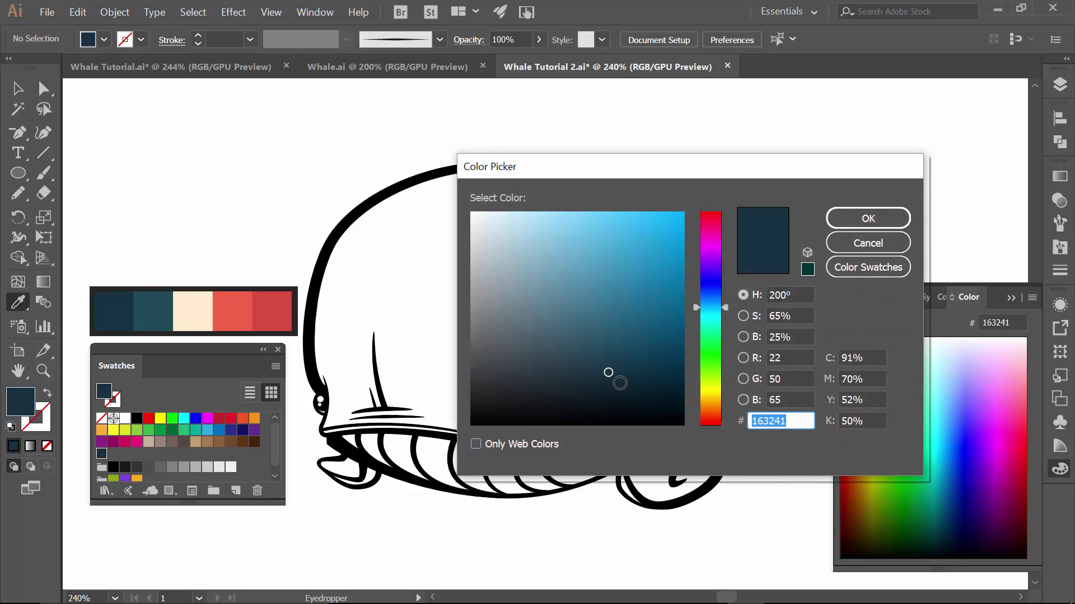
{"action": "left_click_drag", "start_coordinate": [608, 378], "coordinate": [609, 396]}
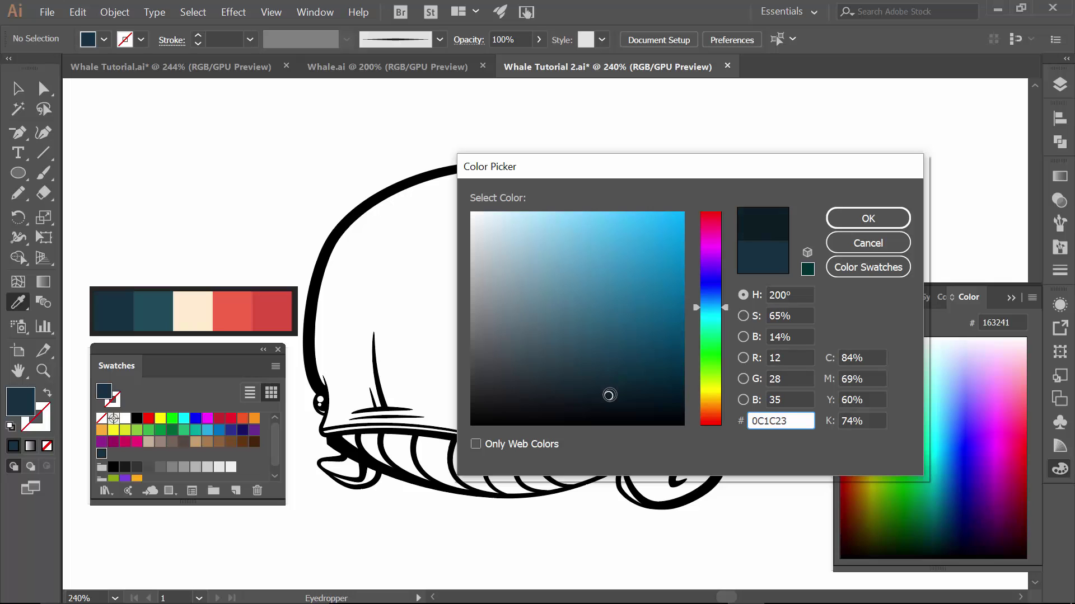
{"action": "left_click", "coordinate": [838, 224]}
{"action": "left_click_drag", "start_coordinate": [23, 404], "coordinate": [97, 453]}
Sample the strip's teal and save it plus a lighter 2C6977 teal as swatches
{"action": "left_click", "coordinate": [153, 311]}
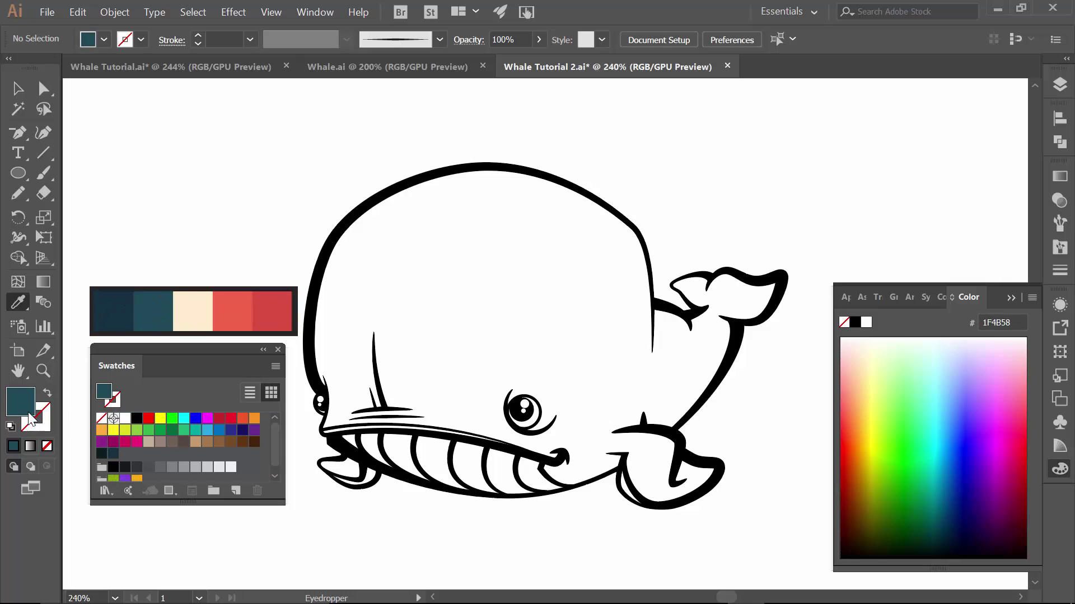
{"action": "left_click_drag", "start_coordinate": [31, 419], "coordinate": [123, 455]}
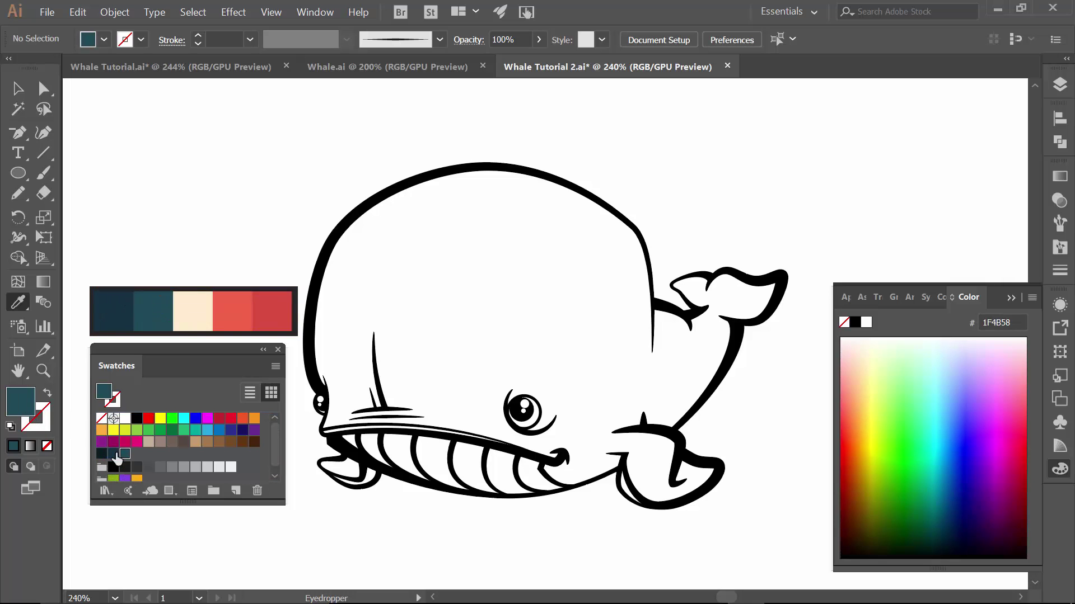
{"action": "double_click", "coordinate": [22, 406]}
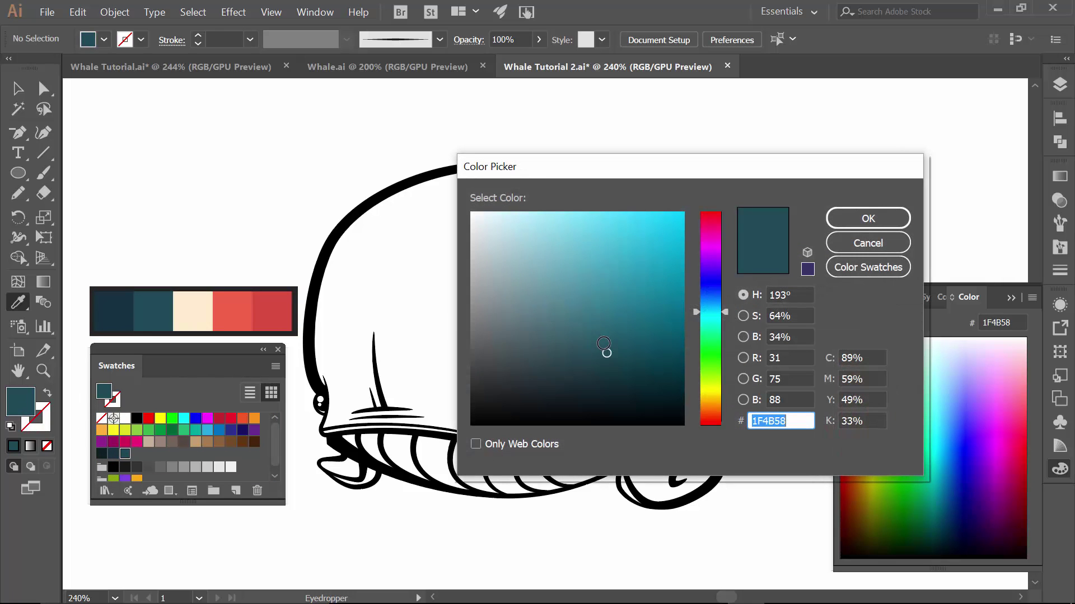
{"action": "left_click", "coordinate": [603, 328]}
{"action": "left_click", "coordinate": [604, 324]}
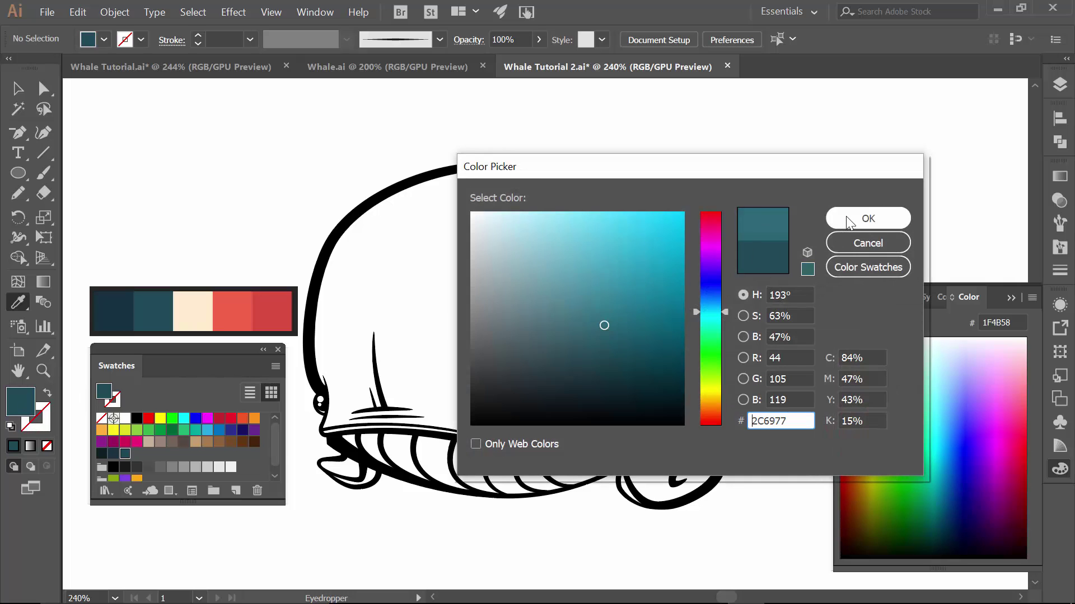
{"action": "left_click", "coordinate": [868, 219]}
{"action": "left_click_drag", "start_coordinate": [22, 417], "coordinate": [133, 455]}
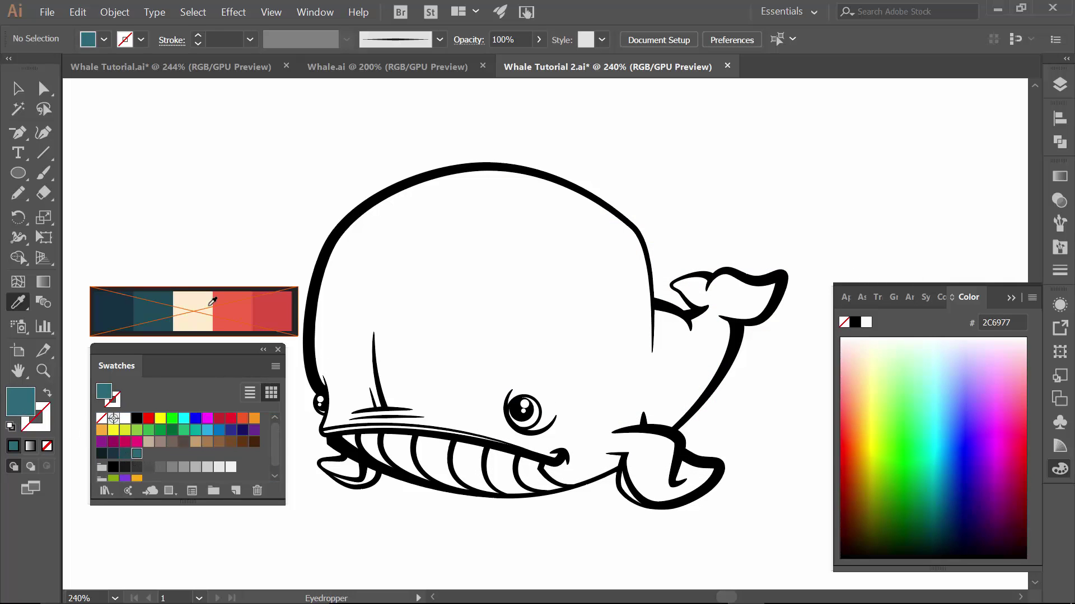
Sample the strip's cream and save it plus an off-white FCF7ED as swatches
{"action": "left_click", "coordinate": [199, 303]}
{"action": "left_click_drag", "start_coordinate": [23, 408], "coordinate": [148, 454]}
{"action": "double_click", "coordinate": [25, 401]}
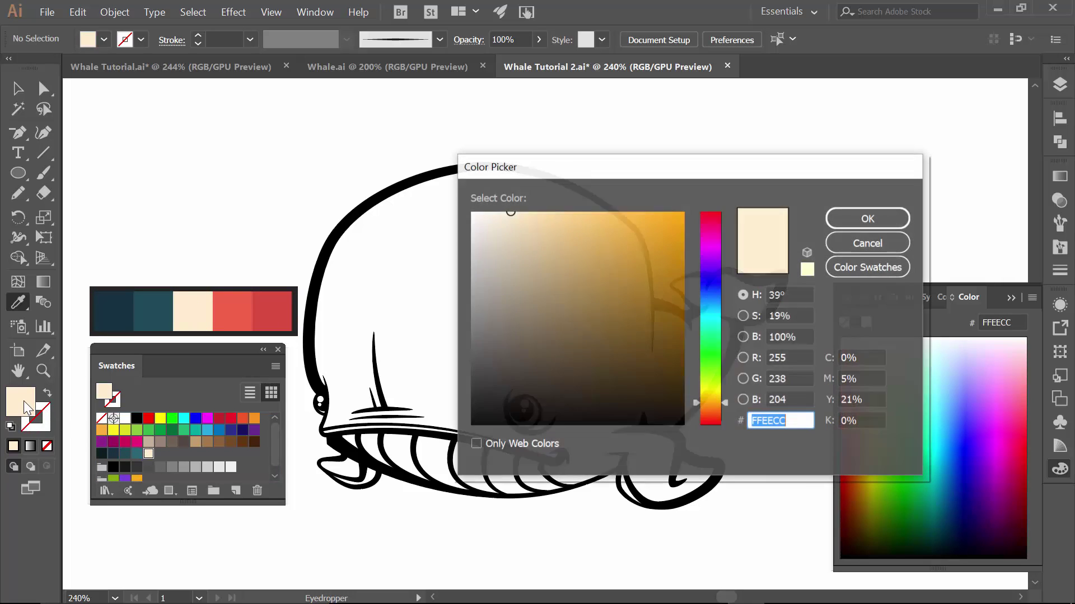
{"action": "left_click", "coordinate": [491, 216]}
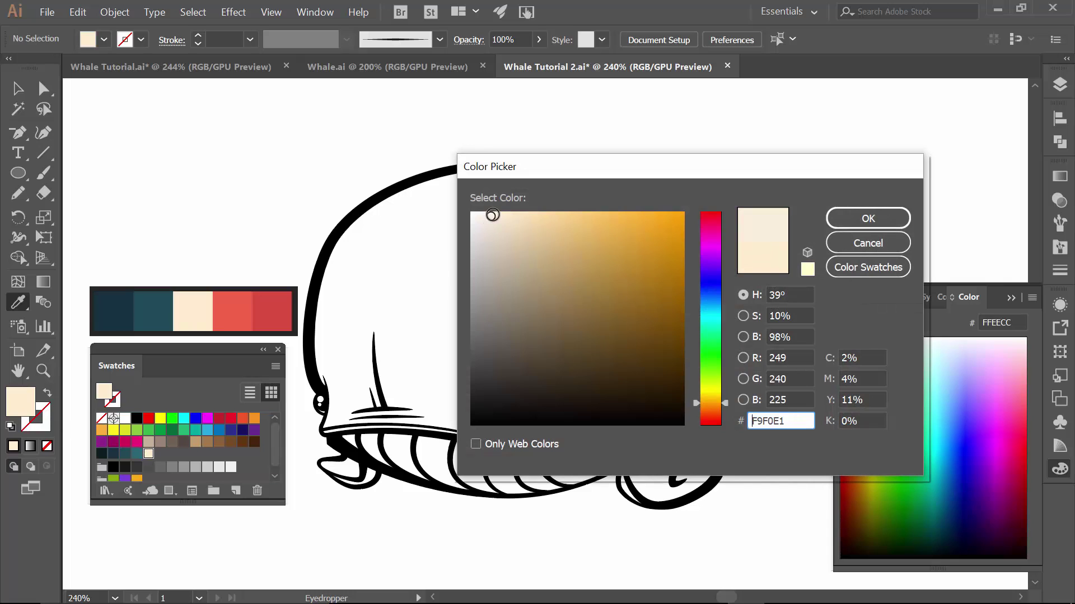
{"action": "left_click_drag", "start_coordinate": [491, 216], "coordinate": [483, 213]}
{"action": "left_click", "coordinate": [839, 222]}
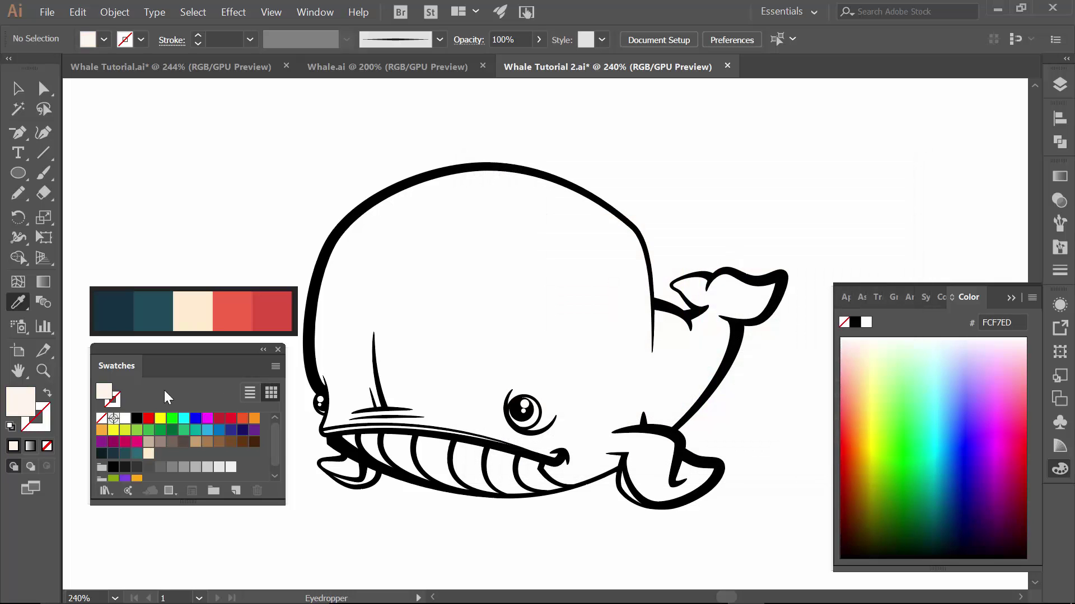
{"action": "left_click_drag", "start_coordinate": [30, 402], "coordinate": [161, 456]}
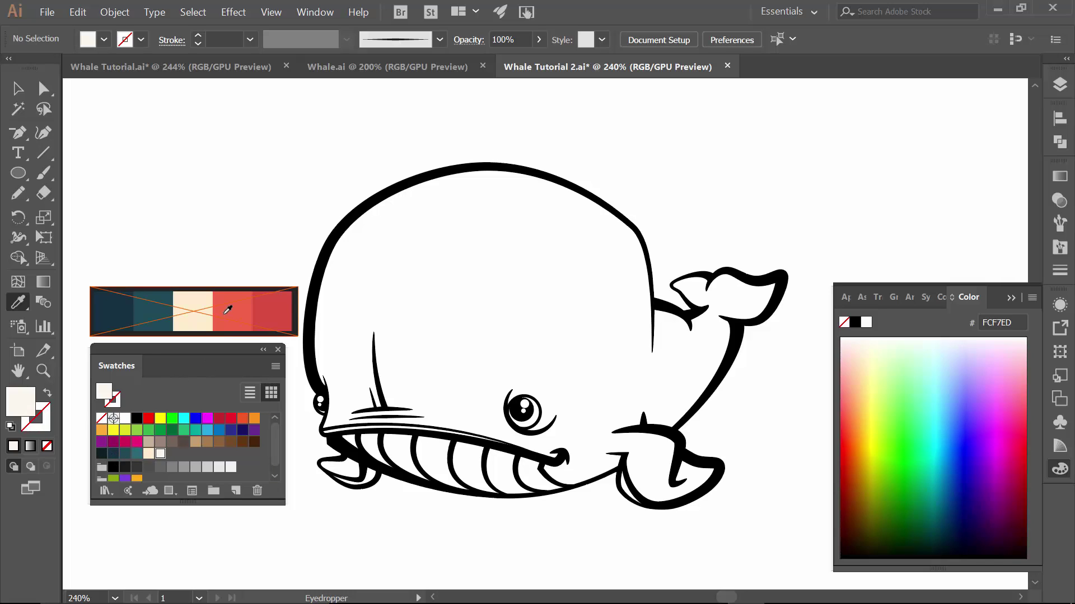
Sample coral F2654A and red DA4E42 from the strip and save them as swatches
{"action": "left_click", "coordinate": [225, 310]}
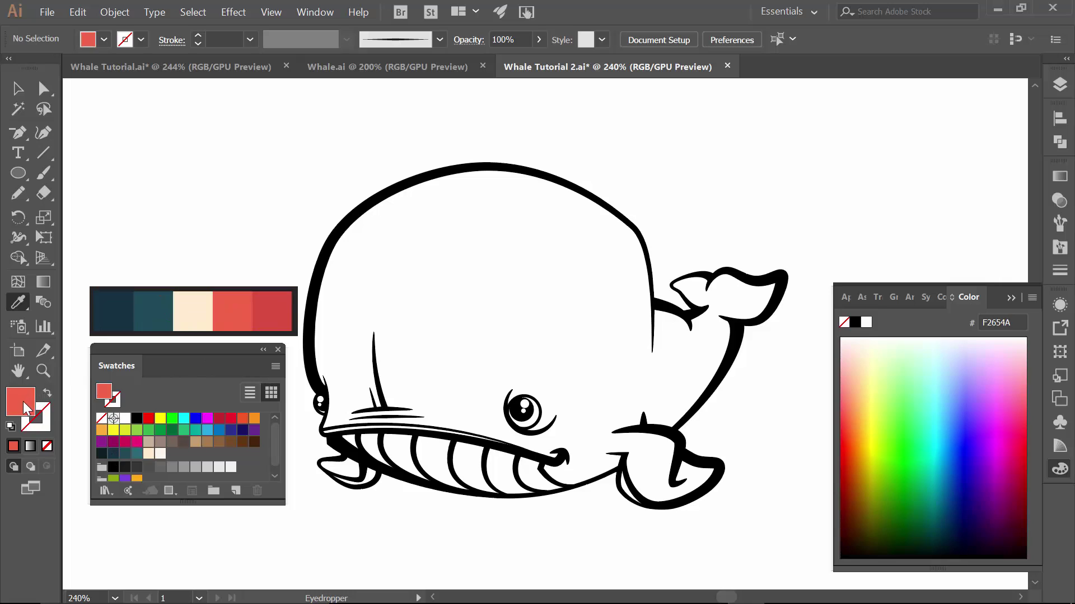
{"action": "mouse_move", "coordinate": [23, 402]}
{"action": "left_mouse_down"}
{"action": "mouse_move", "coordinate": [108, 449]}
{"action": "mouse_move", "coordinate": [171, 457]}
{"action": "left_mouse_up"}
{"action": "left_click", "coordinate": [274, 311]}
{"action": "mouse_move", "coordinate": [19, 402]}
{"action": "left_mouse_down"}
{"action": "mouse_move", "coordinate": [166, 457]}
{"action": "mouse_move", "coordinate": [183, 453]}
{"action": "left_mouse_up"}
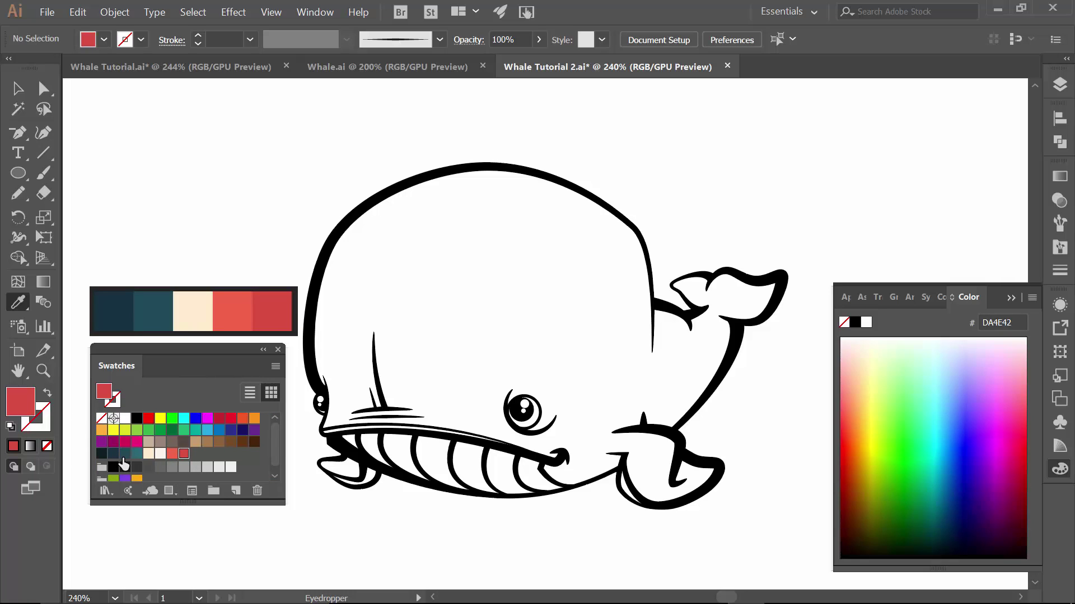
Delete the colour-strip reference, close the Color panel and move the Swatches panel aside
{"action": "key", "text": "v"}
{"action": "left_click", "coordinate": [179, 313]}
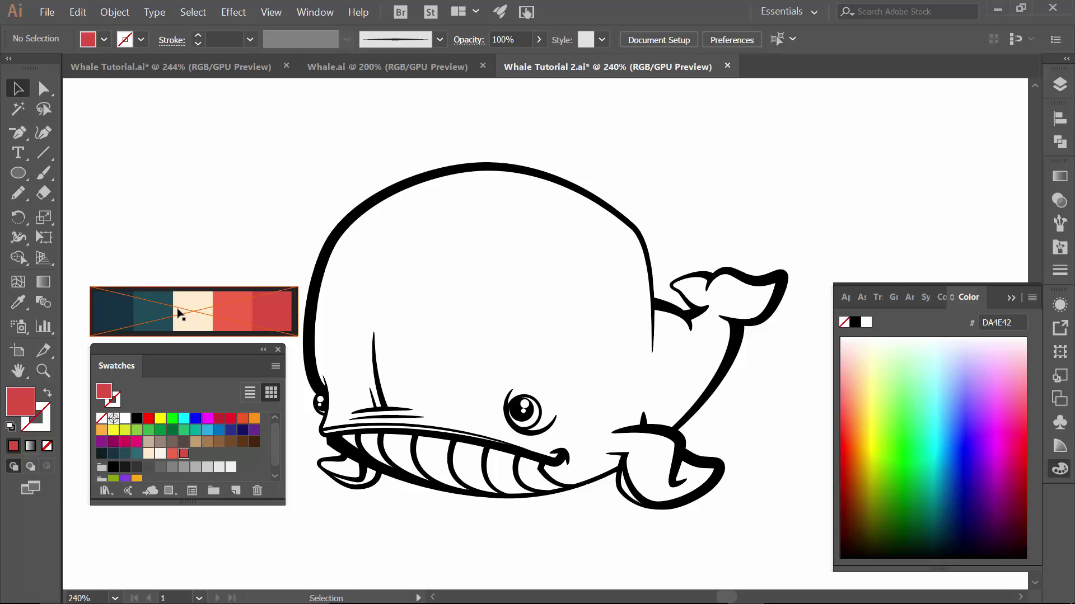
{"action": "left_click", "coordinate": [179, 313]}
{"action": "key", "text": "Delete"}
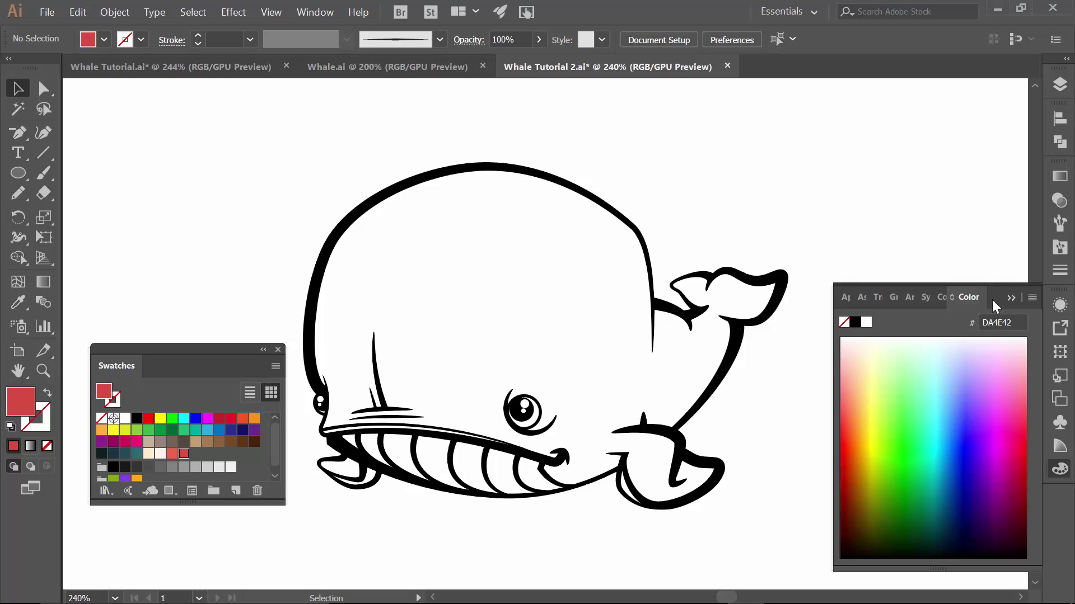
{"action": "left_click", "coordinate": [1010, 297]}
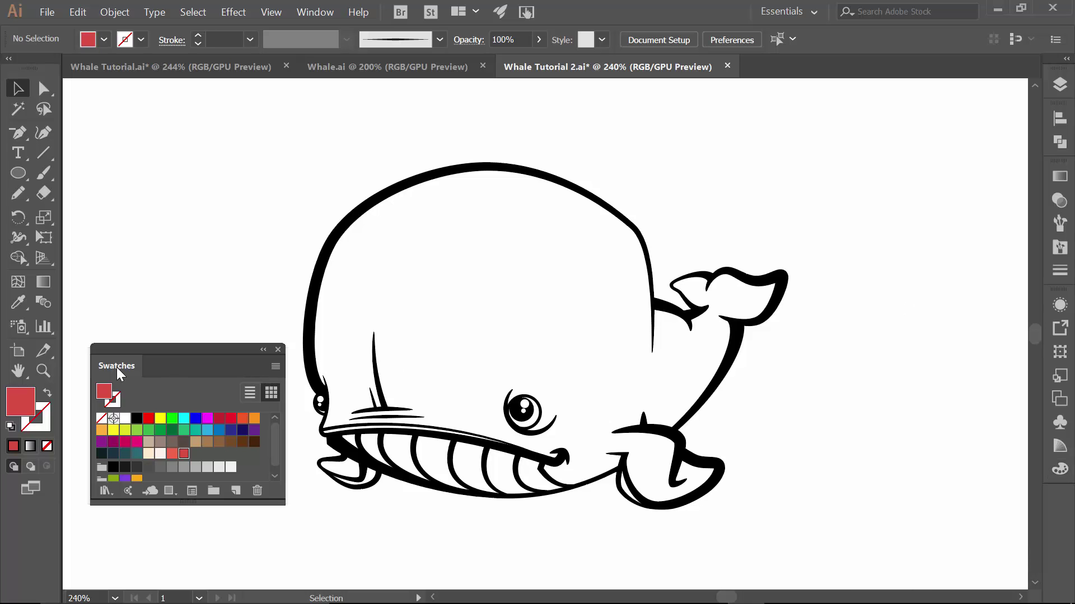
{"action": "left_click_drag", "start_coordinate": [116, 367], "coordinate": [849, 109]}
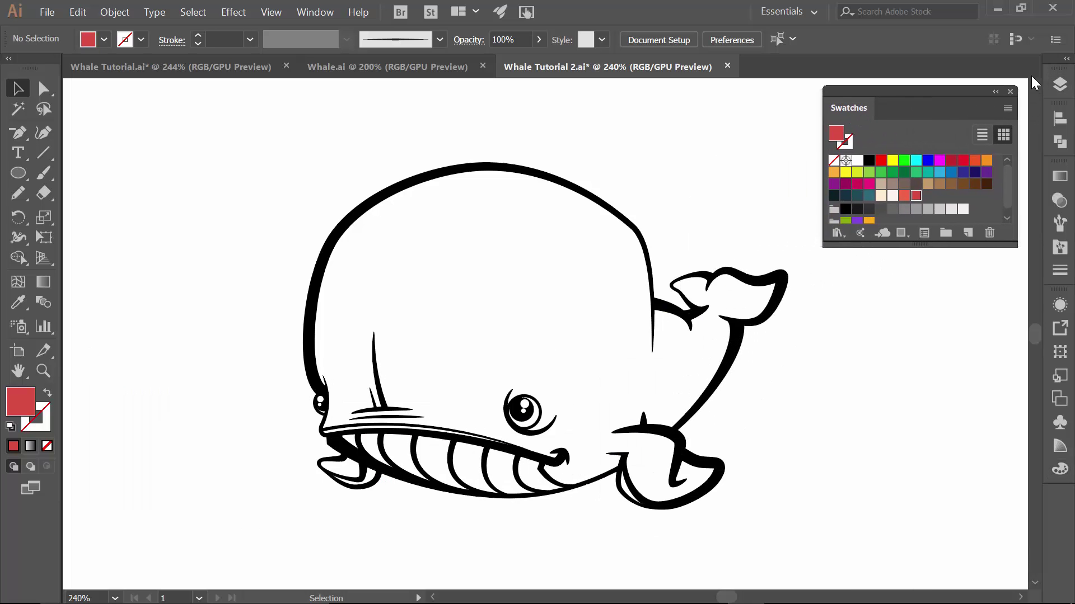
Select all the whale's black line work and recolour it with the darkest navy swatch
{"action": "left_click", "coordinate": [1059, 84]}
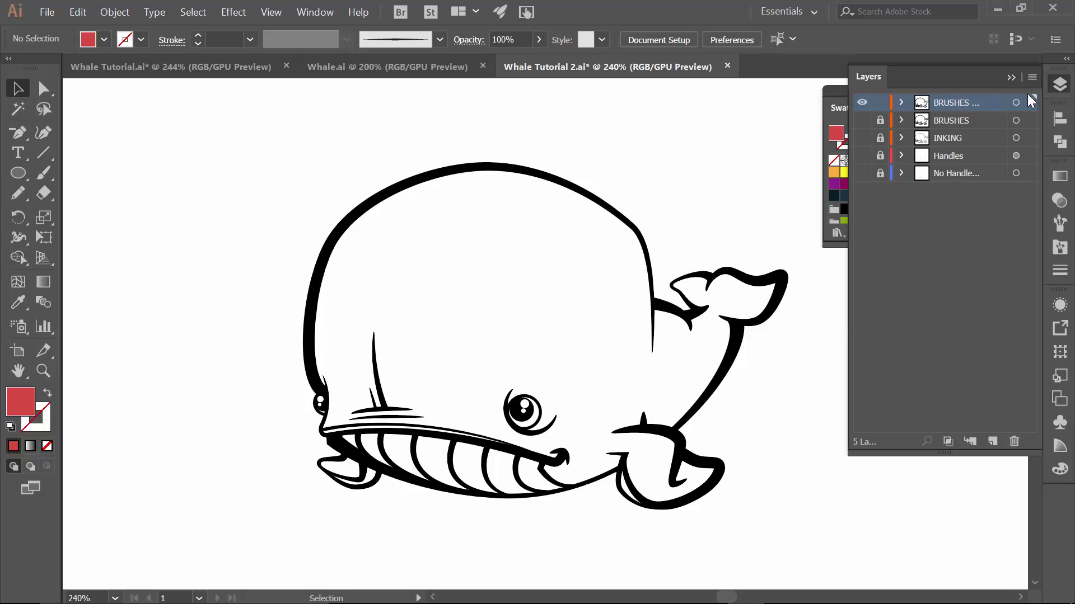
{"action": "left_click", "coordinate": [1016, 103]}
{"action": "key", "text": "y"}
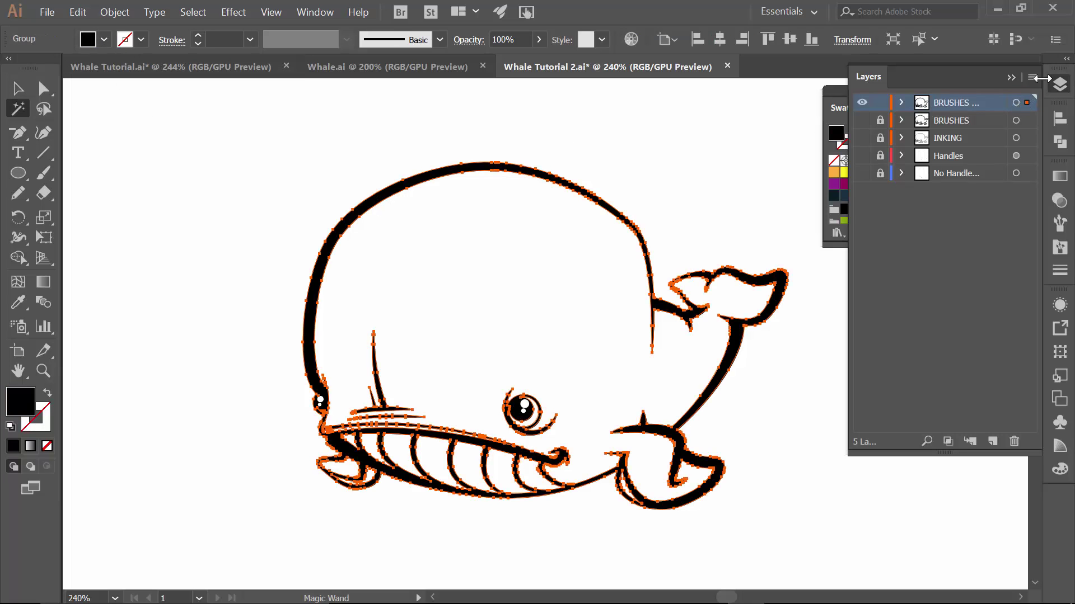
{"action": "left_click", "coordinate": [1011, 77]}
{"action": "left_click", "coordinate": [833, 197]}
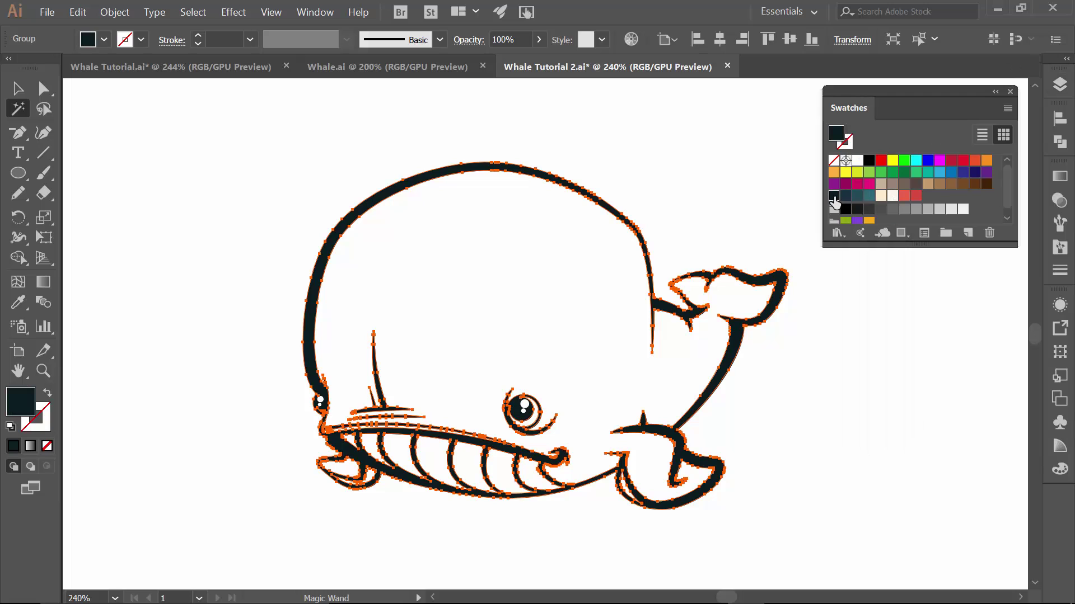
{"action": "key", "text": "v"}
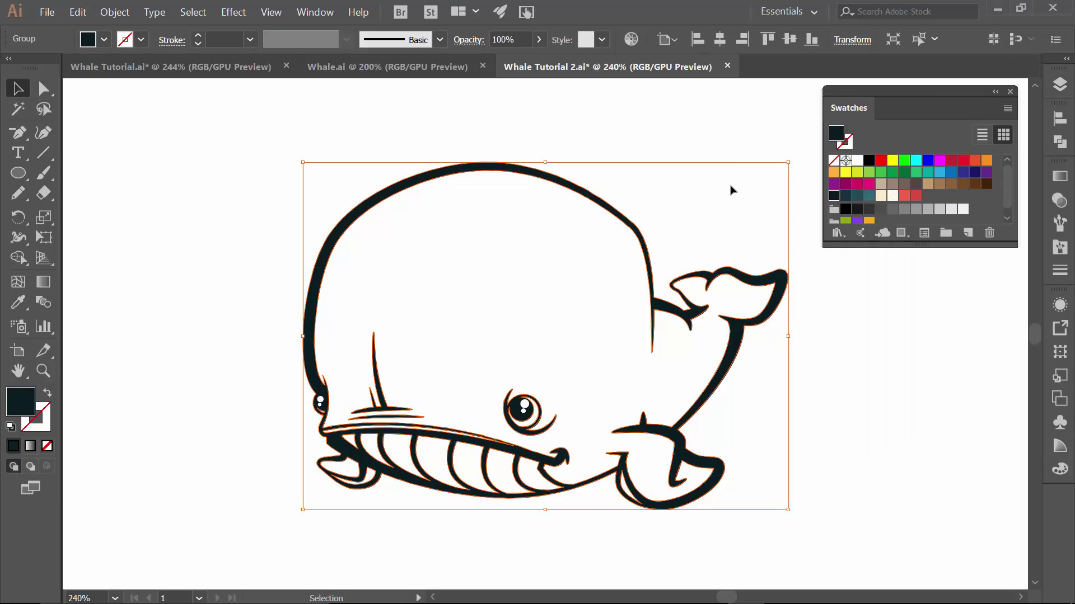
{"action": "left_click", "coordinate": [731, 190]}
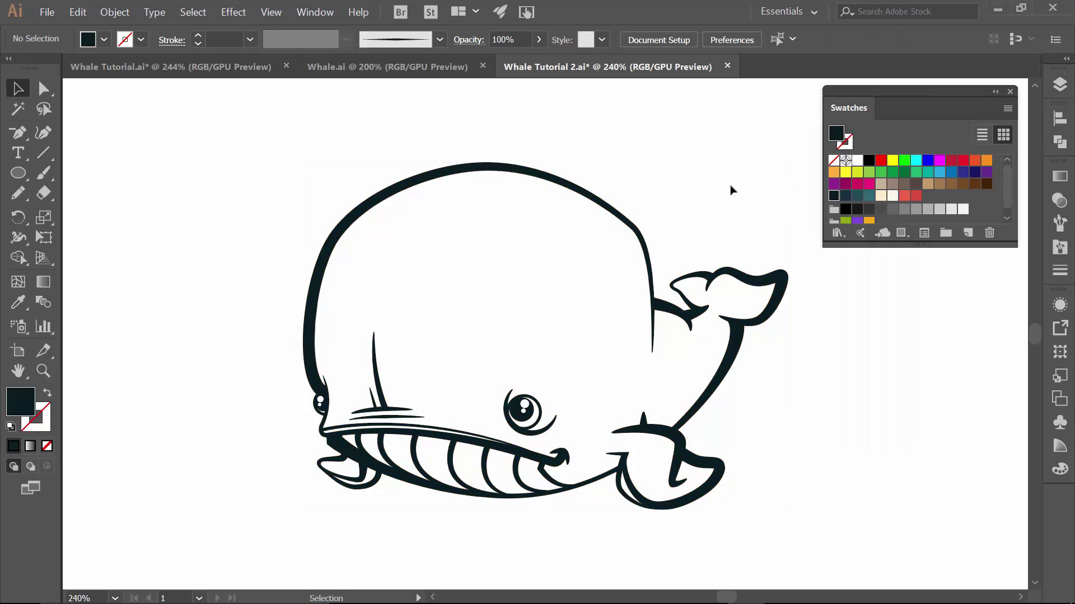
{"action": "left_click", "coordinate": [1060, 85]}
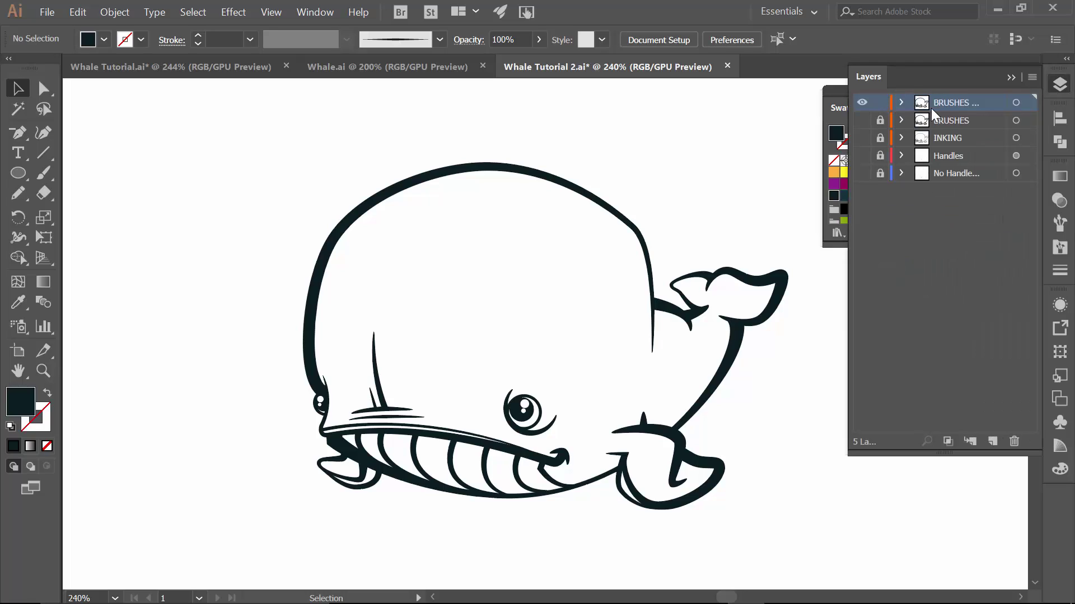
Rename the whale layer LINE WORK and lock it
{"action": "double_click", "coordinate": [964, 103]}
{"action": "type", "text": "LI"}
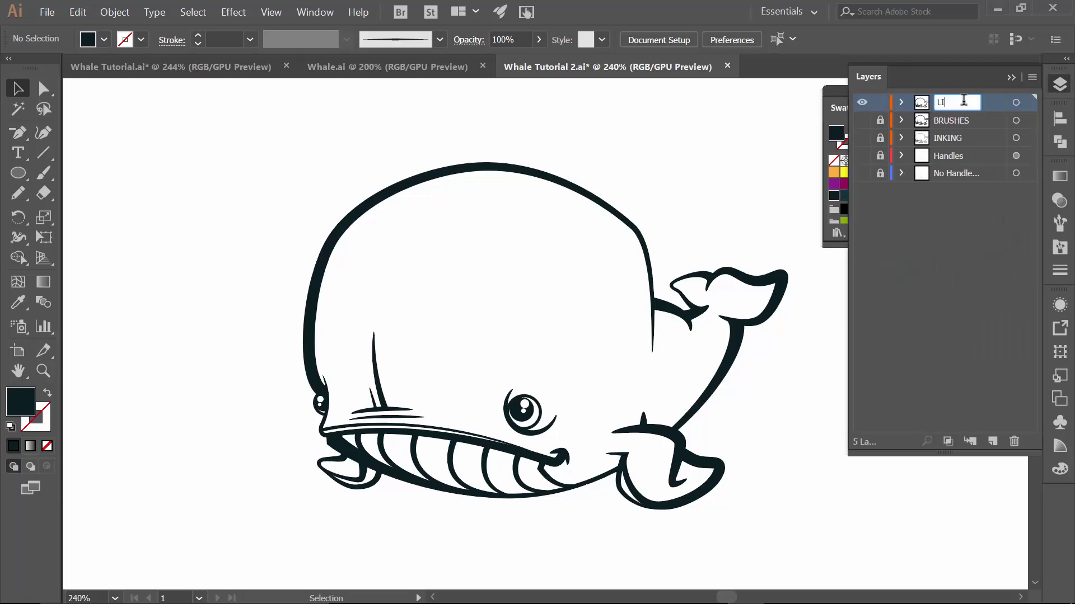
{"action": "type", "text": "NE WORK"}
{"action": "key", "text": "Return"}
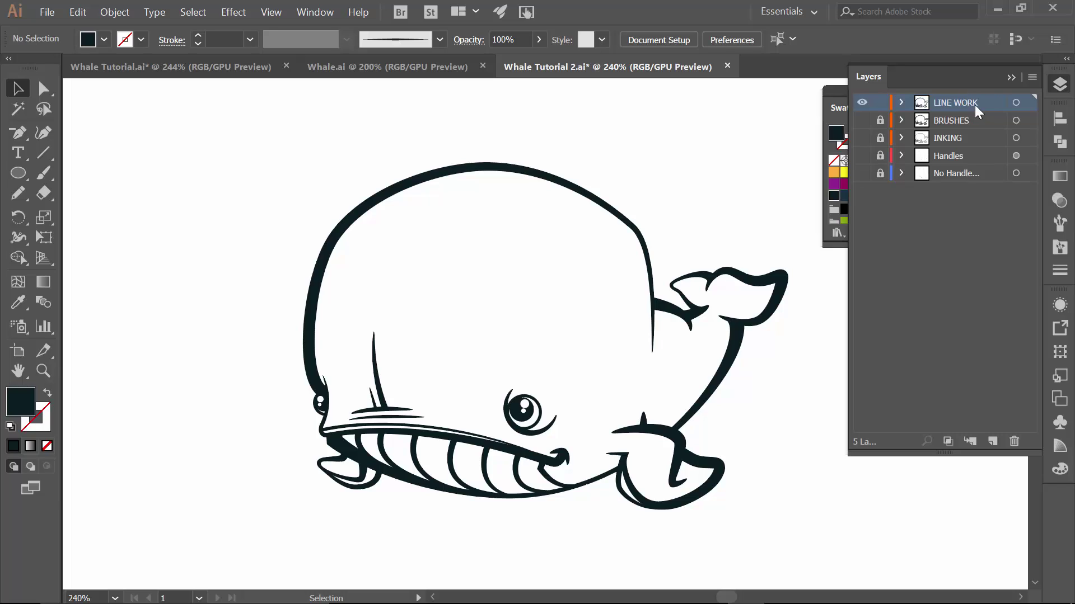
{"action": "left_click", "coordinate": [881, 103]}
Duplicate the LINE WORK layer, unlock the copy and name it FLAT COLOR
{"action": "left_click", "coordinate": [1031, 82]}
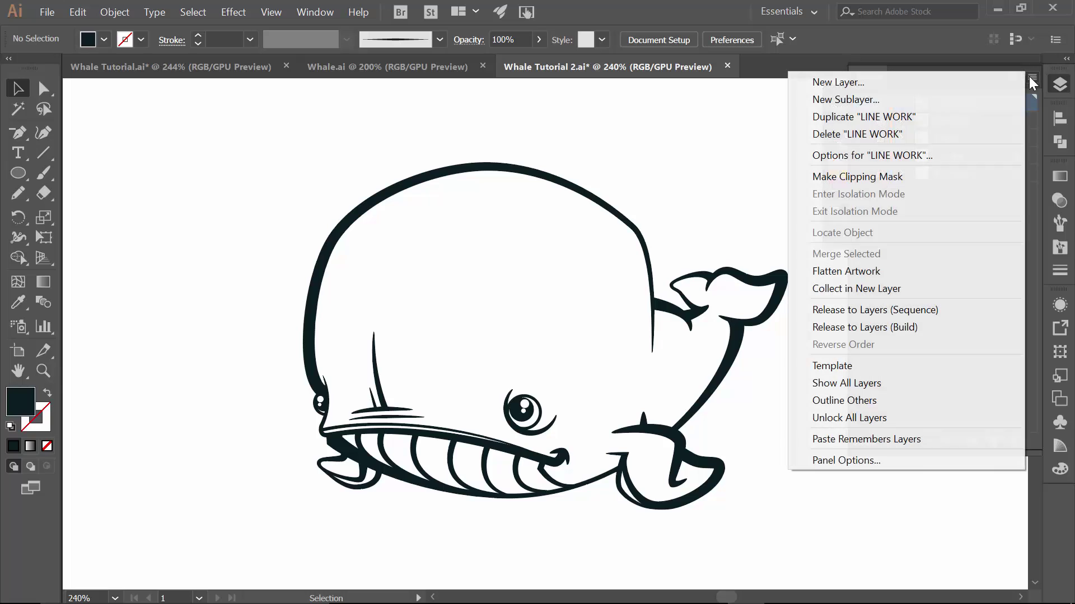
{"action": "left_click", "coordinate": [857, 116]}
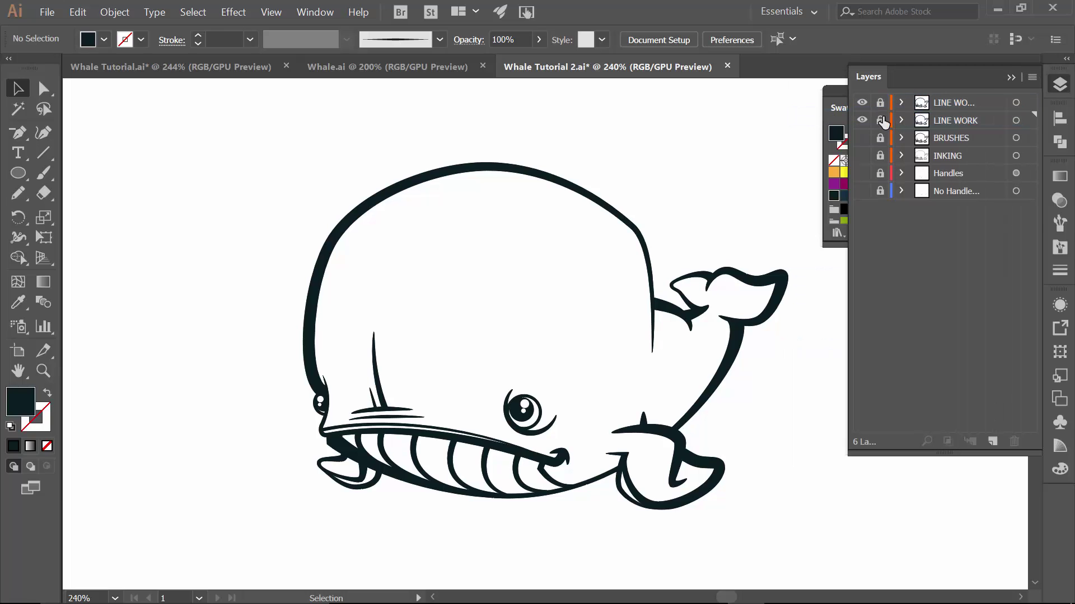
{"action": "left_click", "coordinate": [881, 120]}
{"action": "left_click", "coordinate": [979, 119]}
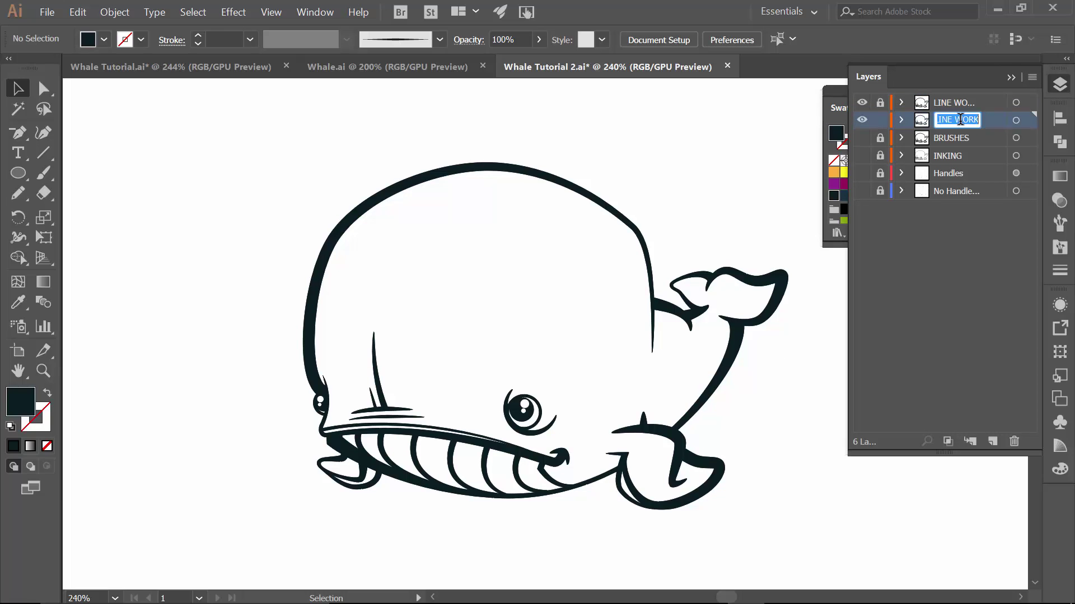
{"action": "type", "text": "F"}
{"action": "type", "text": "LAT COLOR"}
{"action": "key", "text": "Return"}
Make teal the current colour and paint a wavy Paintbrush test stroke, zooming in on it
{"action": "left_click", "coordinate": [1007, 78]}
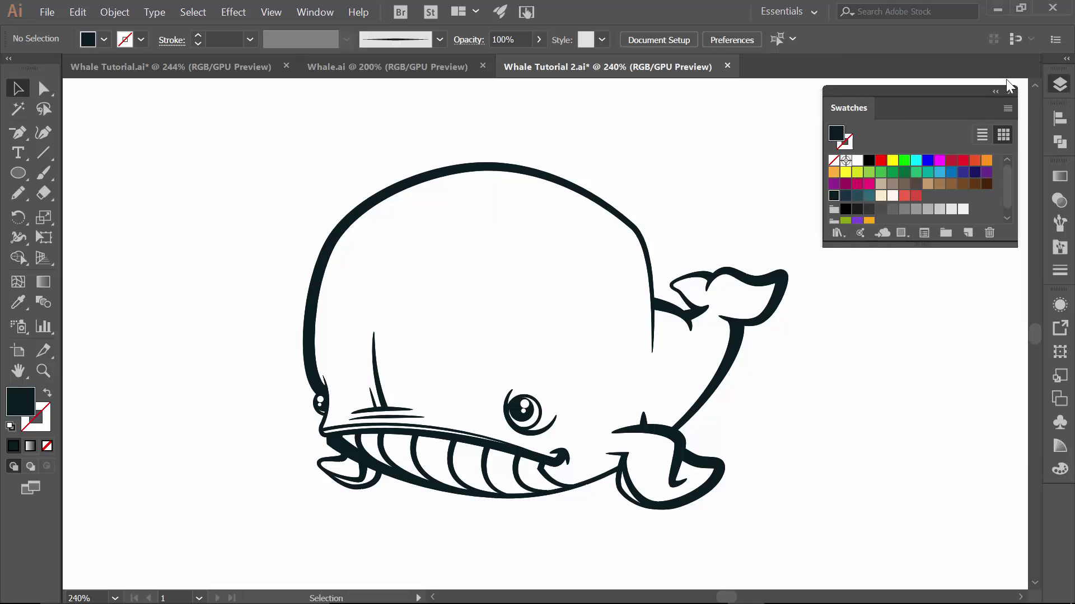
{"action": "left_click", "coordinate": [857, 196]}
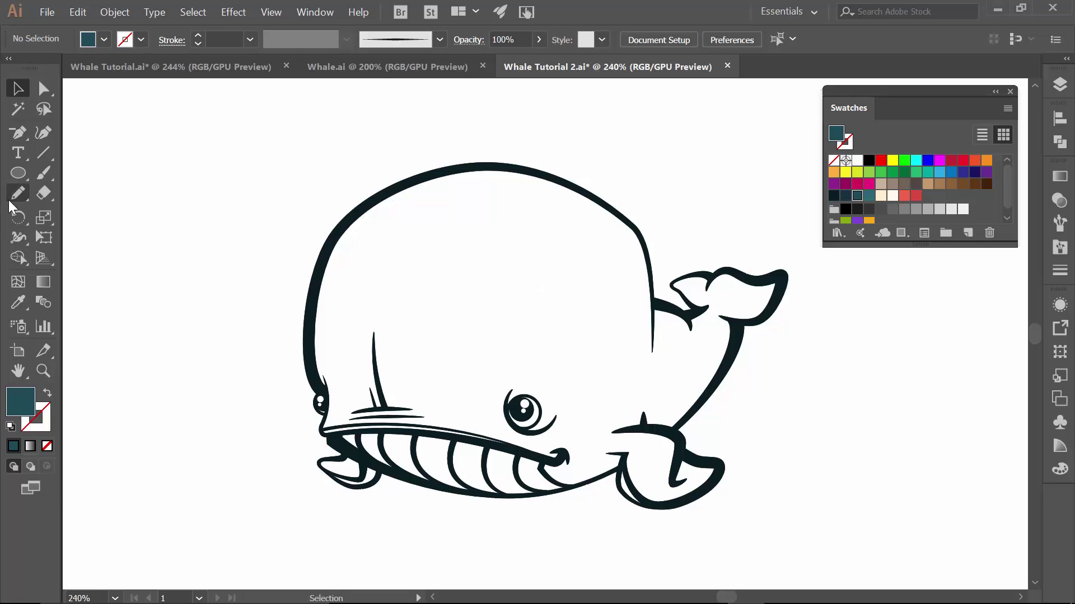
{"action": "left_click", "coordinate": [43, 172]}
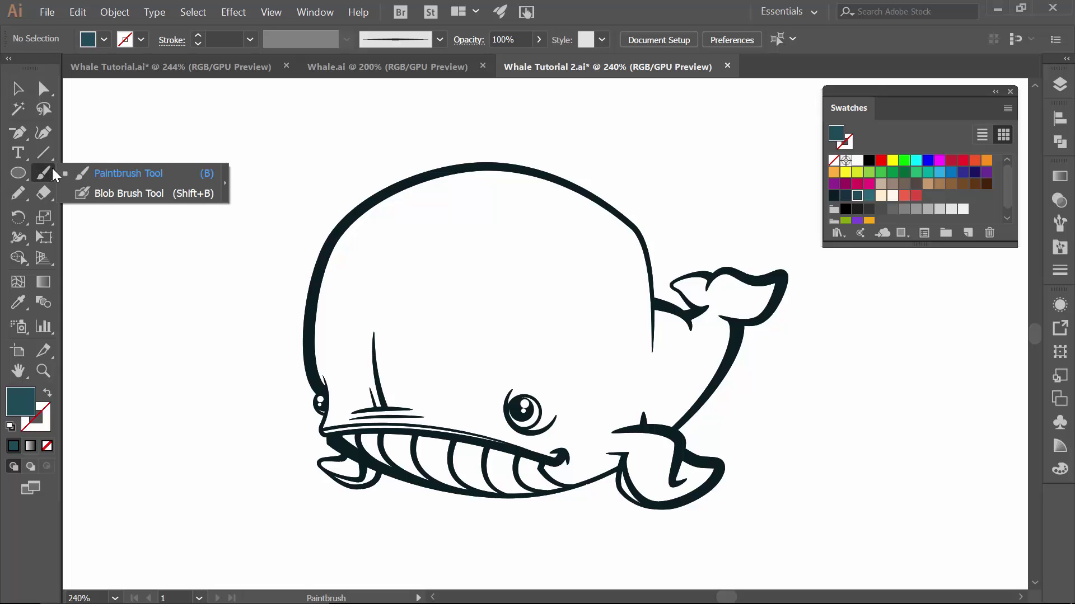
{"action": "left_click", "coordinate": [103, 176]}
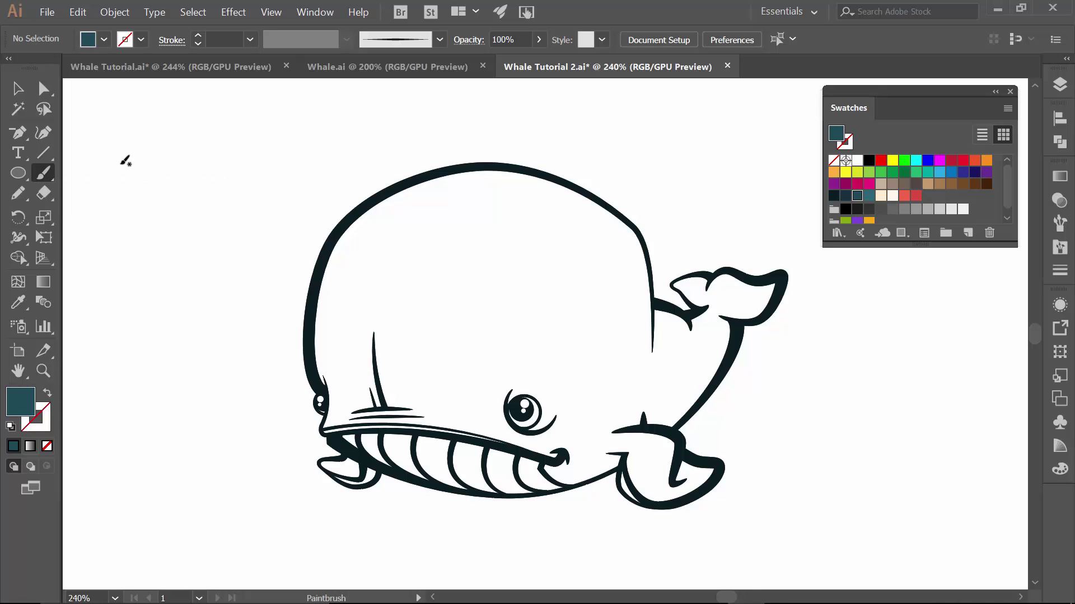
{"action": "mouse_move", "coordinate": [106, 151]}
{"action": "left_mouse_down"}
{"action": "mouse_move", "coordinate": [137, 149]}
{"action": "mouse_move", "coordinate": [224, 182]}
{"action": "left_mouse_up"}
{"action": "key", "text": "v"}
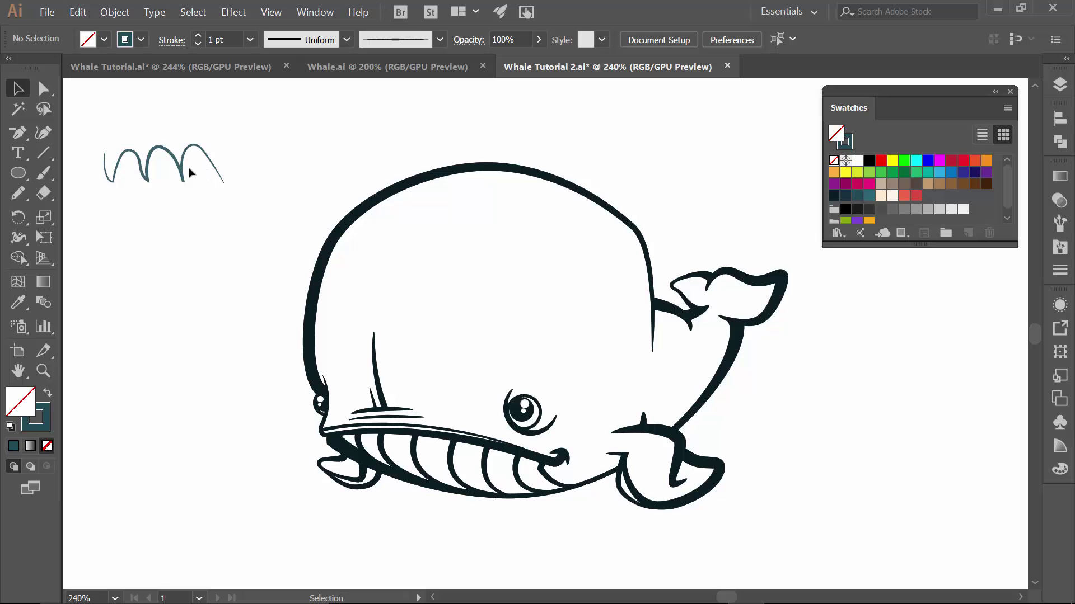
{"action": "left_click", "coordinate": [183, 178]}
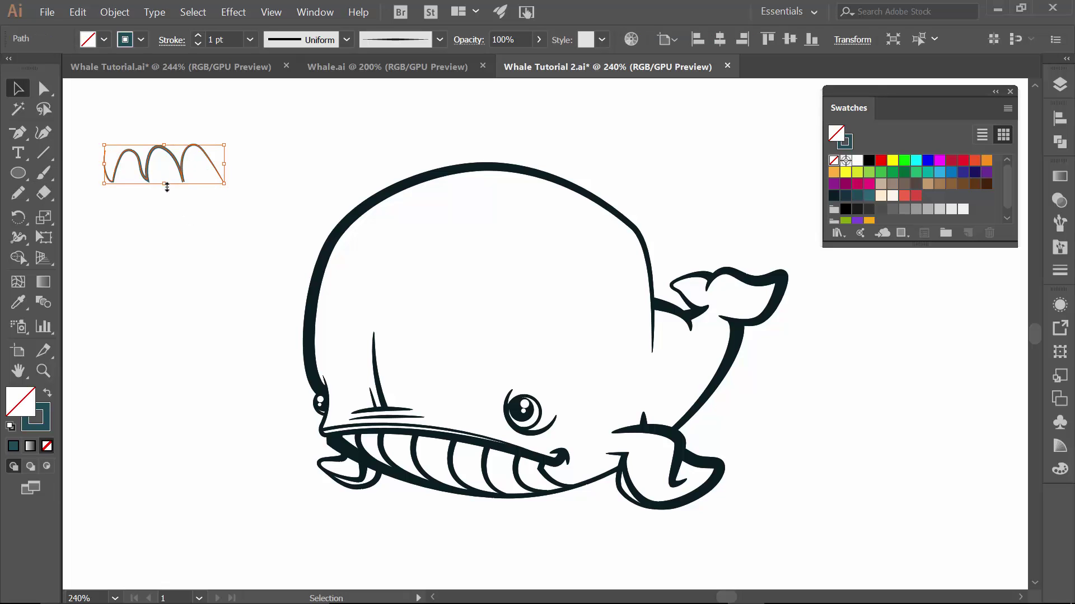
{"action": "key", "text": "z"}
{"action": "mouse_move", "coordinate": [132, 135]}
{"action": "left_mouse_down"}
{"action": "mouse_move", "coordinate": [271, 247]}
{"action": "mouse_move", "coordinate": [367, 276]}
{"action": "left_mouse_up"}
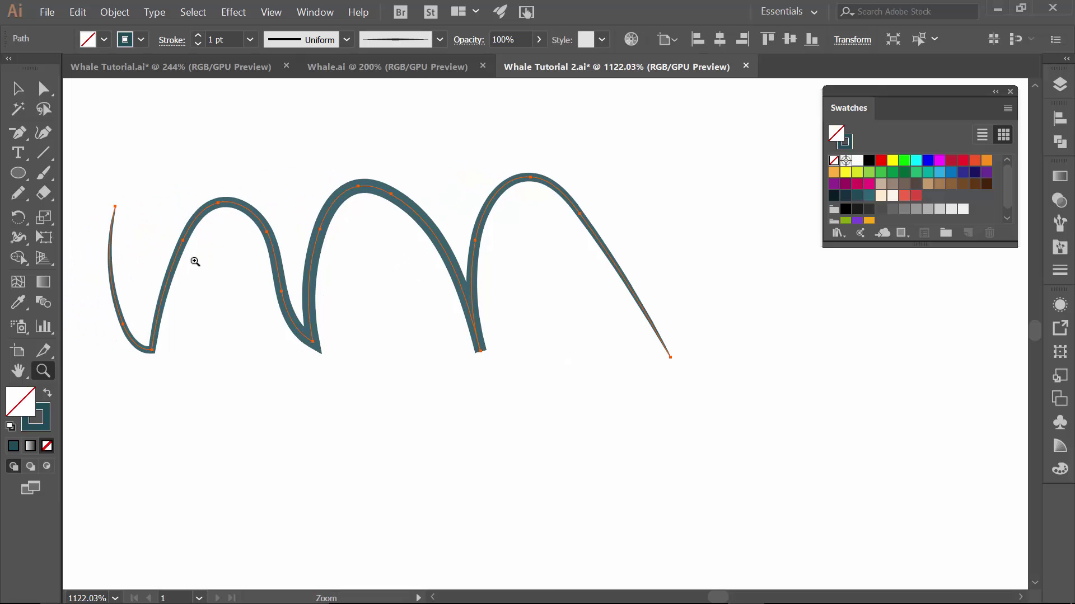
Scribble another teal test stroke, then select all the test strokes
{"action": "left_click", "coordinate": [47, 176]}
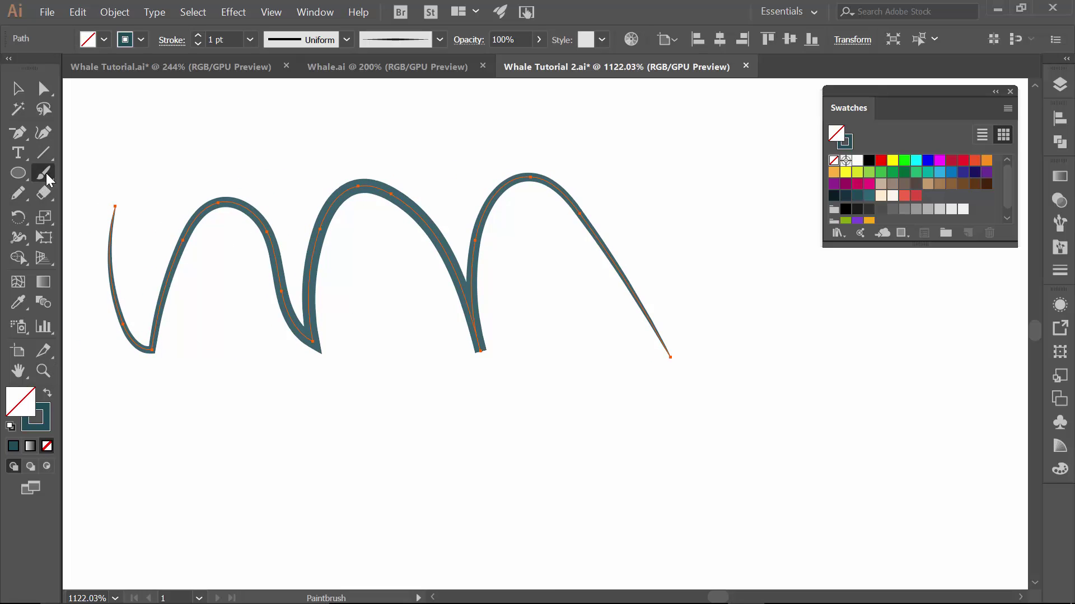
{"action": "left_click_drag", "start_coordinate": [239, 204], "coordinate": [298, 206]}
{"action": "left_click_drag", "start_coordinate": [298, 338], "coordinate": [299, 336]}
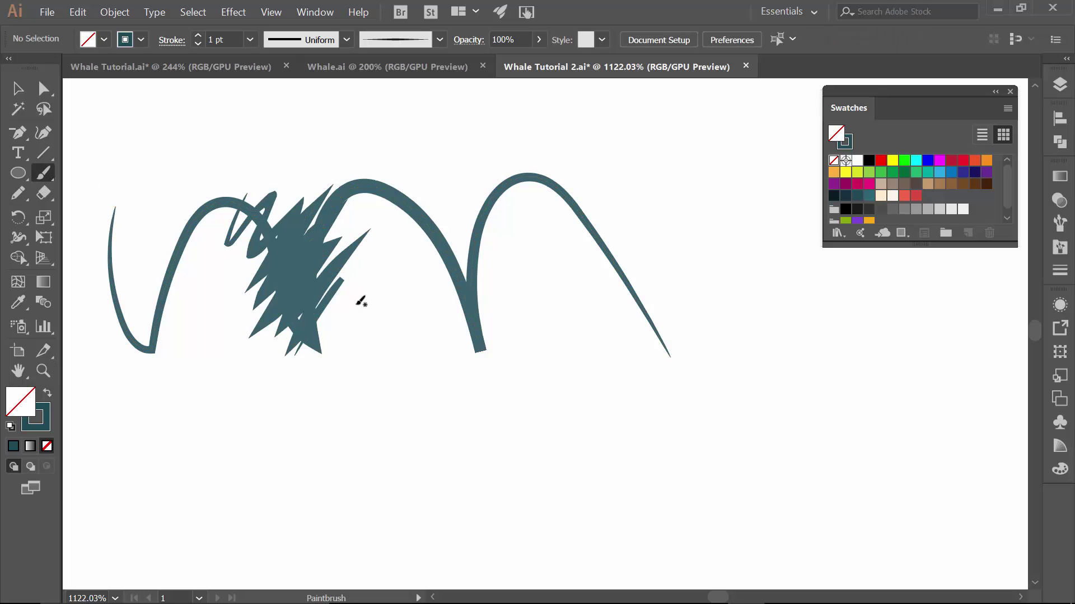
{"action": "key", "text": "v"}
{"action": "left_click_drag", "start_coordinate": [230, 163], "coordinate": [290, 210]}
{"action": "key", "text": "Delete"}
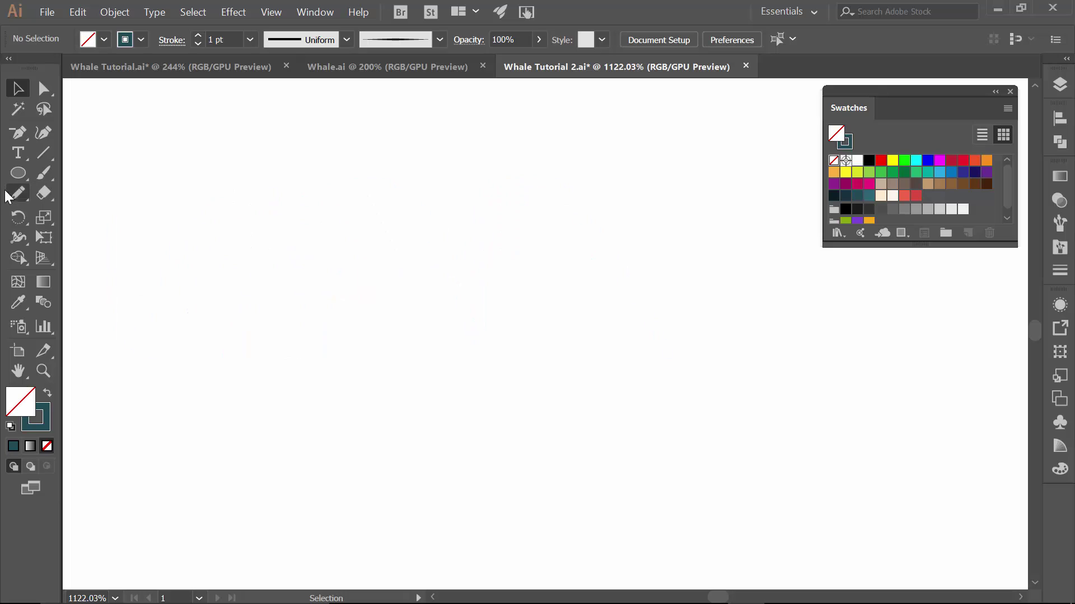
{"action": "left_click", "coordinate": [45, 177]}
{"action": "left_click", "coordinate": [85, 188]}
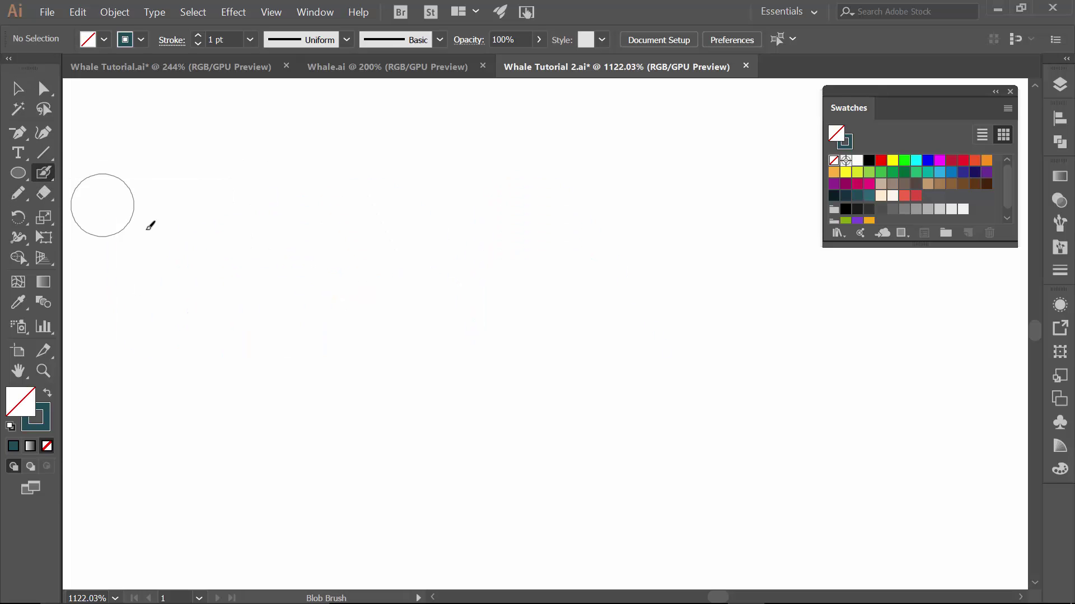
{"action": "mouse_move", "coordinate": [353, 210]}
{"action": "left_mouse_down"}
{"action": "mouse_move", "coordinate": [305, 239]}
{"action": "mouse_move", "coordinate": [360, 287]}
{"action": "mouse_move", "coordinate": [421, 271]}
{"action": "mouse_move", "coordinate": [443, 317]}
{"action": "left_mouse_up"}
{"action": "key", "text": "v"}
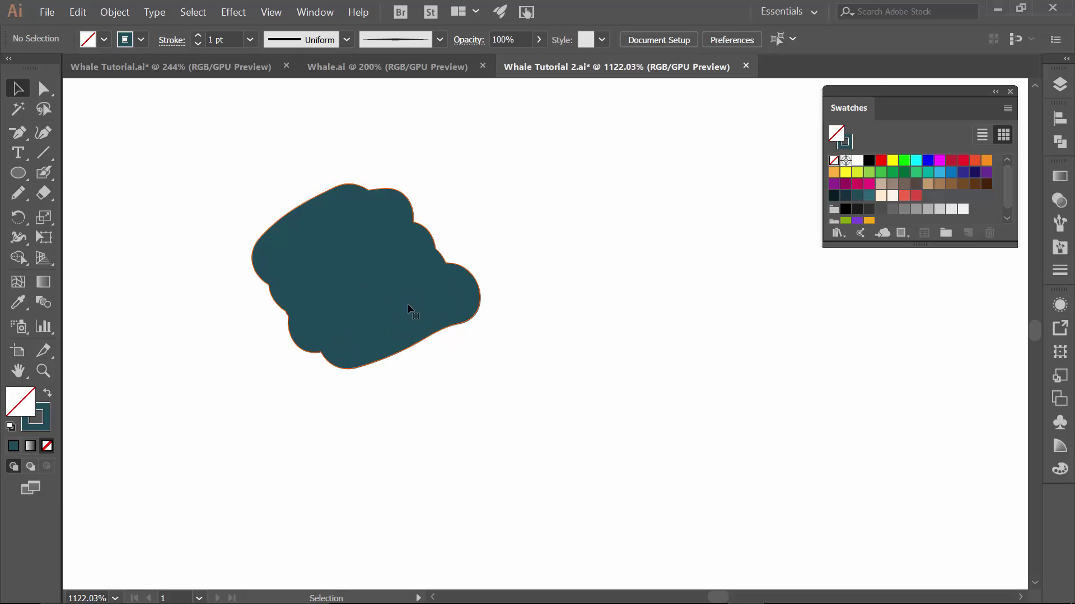
{"action": "left_click", "coordinate": [409, 309]}
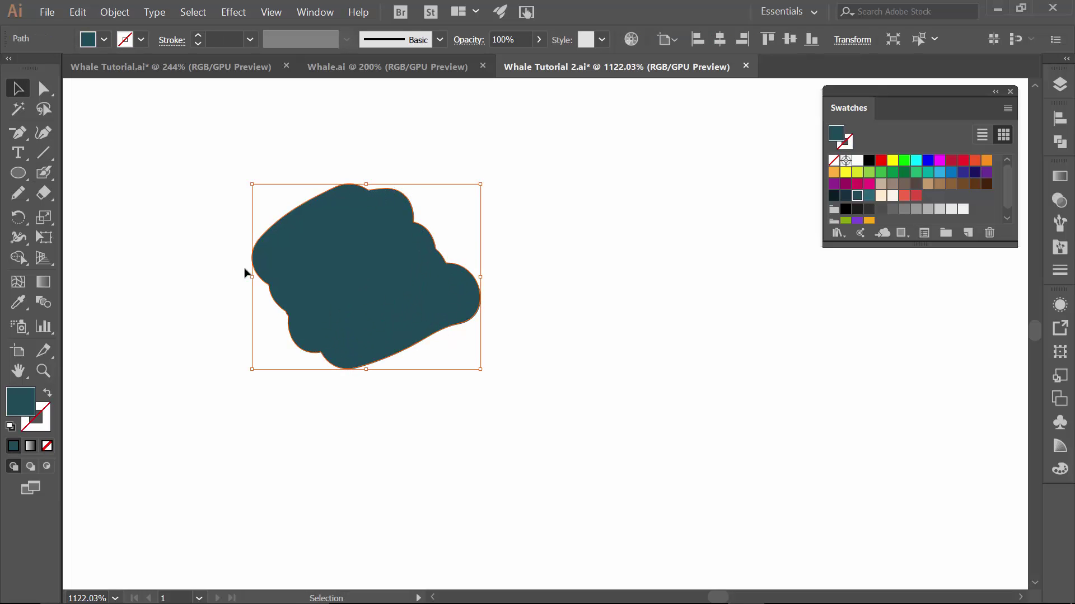
{"action": "left_click_drag", "start_coordinate": [299, 349], "coordinate": [344, 364]}
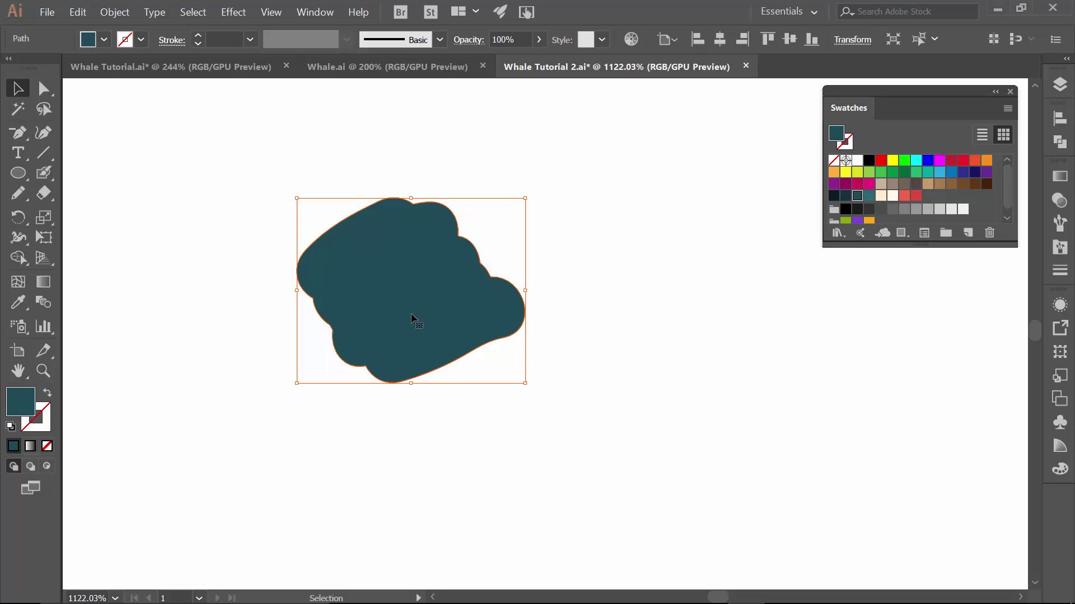
{"action": "key", "text": "Delete"}
{"action": "key", "text": "ctrl+0"}
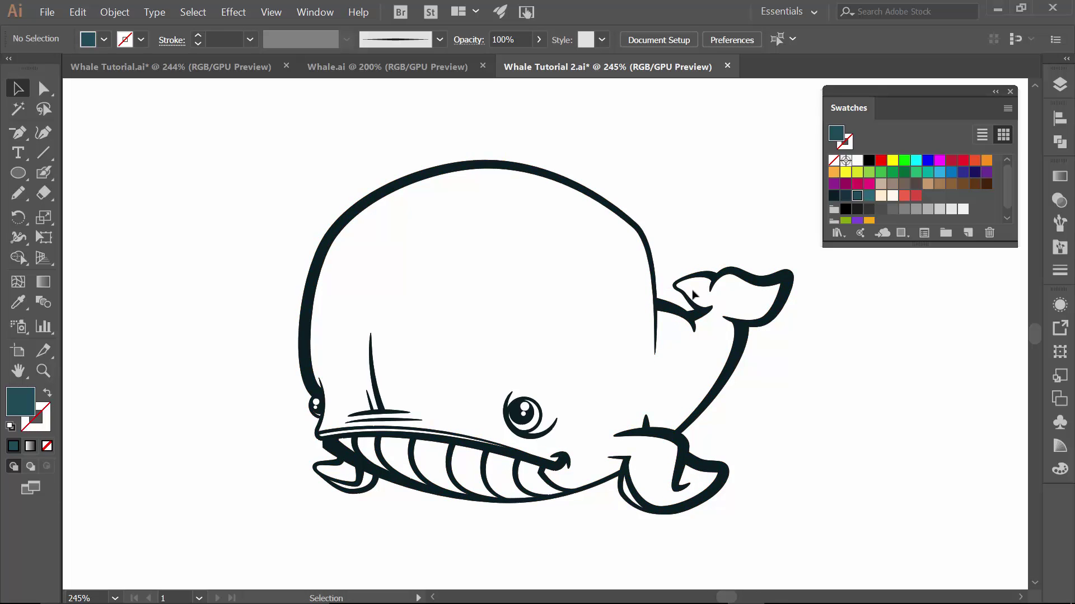
Zoom in on the tail fin and fill it with teal using the Blob Brush
{"action": "key", "text": "z"}
{"action": "left_click_drag", "start_coordinate": [702, 288], "coordinate": [549, 347]}
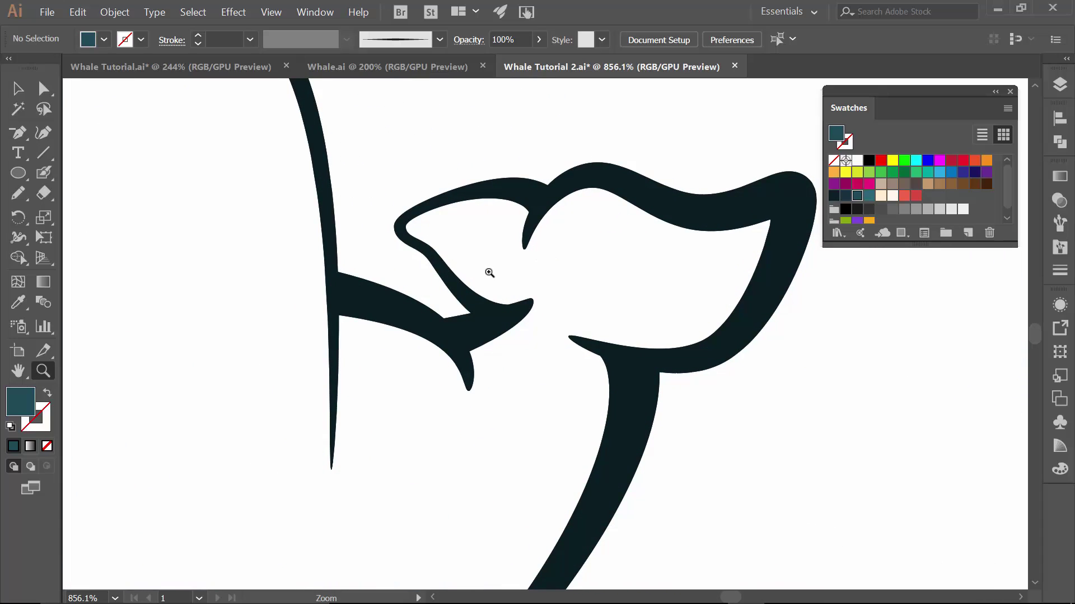
{"action": "key", "text": "shift+b"}
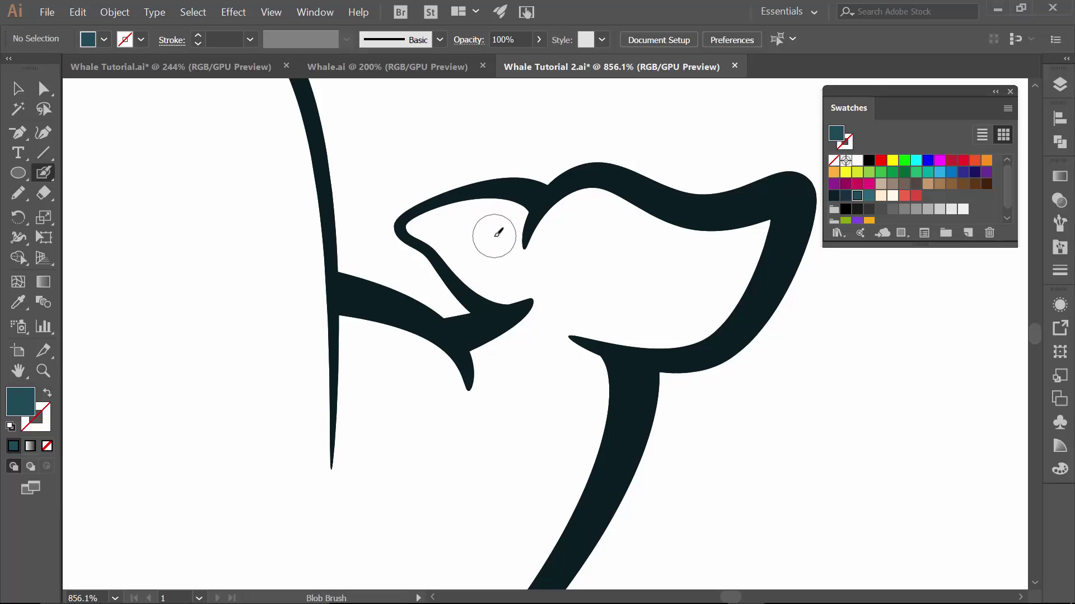
{"action": "mouse_move", "coordinate": [421, 223]}
{"action": "left_mouse_down"}
{"action": "mouse_move", "coordinate": [515, 209]}
{"action": "mouse_move", "coordinate": [518, 290]}
{"action": "mouse_move", "coordinate": [479, 278]}
{"action": "mouse_move", "coordinate": [440, 234]}
{"action": "mouse_move", "coordinate": [477, 233]}
{"action": "mouse_move", "coordinate": [495, 273]}
{"action": "mouse_move", "coordinate": [494, 246]}
{"action": "mouse_move", "coordinate": [521, 290]}
{"action": "mouse_move", "coordinate": [562, 315]}
{"action": "mouse_move", "coordinate": [653, 339]}
{"action": "mouse_move", "coordinate": [725, 313]}
{"action": "mouse_move", "coordinate": [761, 224]}
{"action": "mouse_move", "coordinate": [681, 223]}
{"action": "mouse_move", "coordinate": [603, 195]}
{"action": "mouse_move", "coordinate": [551, 214]}
{"action": "mouse_move", "coordinate": [532, 239]}
{"action": "mouse_move", "coordinate": [549, 294]}
{"action": "mouse_move", "coordinate": [550, 244]}
{"action": "mouse_move", "coordinate": [587, 224]}
{"action": "mouse_move", "coordinate": [629, 223]}
{"action": "mouse_move", "coordinate": [701, 250]}
{"action": "mouse_move", "coordinate": [742, 243]}
{"action": "left_mouse_up"}
{"action": "mouse_move", "coordinate": [715, 283]}
{"action": "left_mouse_down"}
{"action": "mouse_move", "coordinate": [664, 318]}
{"action": "mouse_move", "coordinate": [558, 285]}
{"action": "mouse_move", "coordinate": [561, 271]}
{"action": "mouse_move", "coordinate": [595, 252]}
{"action": "mouse_move", "coordinate": [586, 271]}
{"action": "mouse_move", "coordinate": [624, 245]}
{"action": "mouse_move", "coordinate": [597, 286]}
{"action": "mouse_move", "coordinate": [644, 251]}
{"action": "mouse_move", "coordinate": [637, 292]}
{"action": "mouse_move", "coordinate": [691, 265]}
{"action": "mouse_move", "coordinate": [705, 270]}
{"action": "mouse_move", "coordinate": [696, 291]}
{"action": "left_mouse_up"}
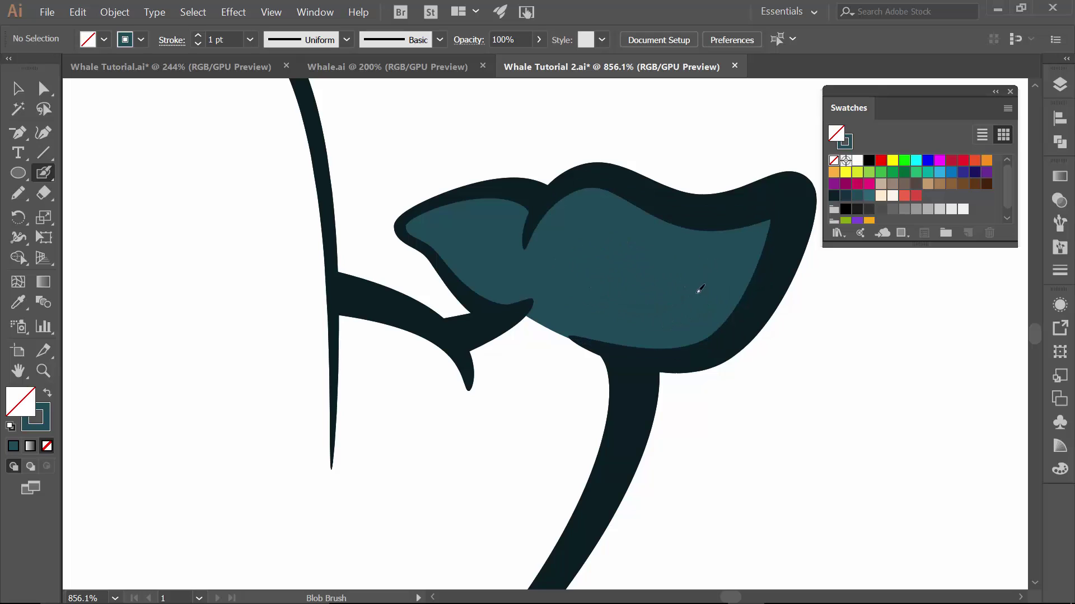
{"action": "mouse_move", "coordinate": [472, 365]}
{"action": "left_mouse_down"}
{"action": "mouse_move", "coordinate": [564, 503]}
{"action": "mouse_move", "coordinate": [592, 468]}
{"action": "mouse_move", "coordinate": [612, 390]}
{"action": "mouse_move", "coordinate": [596, 354]}
{"action": "mouse_move", "coordinate": [529, 322]}
{"action": "mouse_move", "coordinate": [490, 355]}
{"action": "mouse_move", "coordinate": [497, 381]}
{"action": "mouse_move", "coordinate": [560, 364]}
{"action": "mouse_move", "coordinate": [540, 414]}
{"action": "mouse_move", "coordinate": [544, 459]}
{"action": "mouse_move", "coordinate": [576, 386]}
{"action": "mouse_move", "coordinate": [567, 485]}
{"action": "mouse_move", "coordinate": [584, 376]}
{"action": "mouse_move", "coordinate": [607, 415]}
{"action": "left_mouse_up"}
Select the teal fin shape and delete it
{"action": "key", "text": "v"}
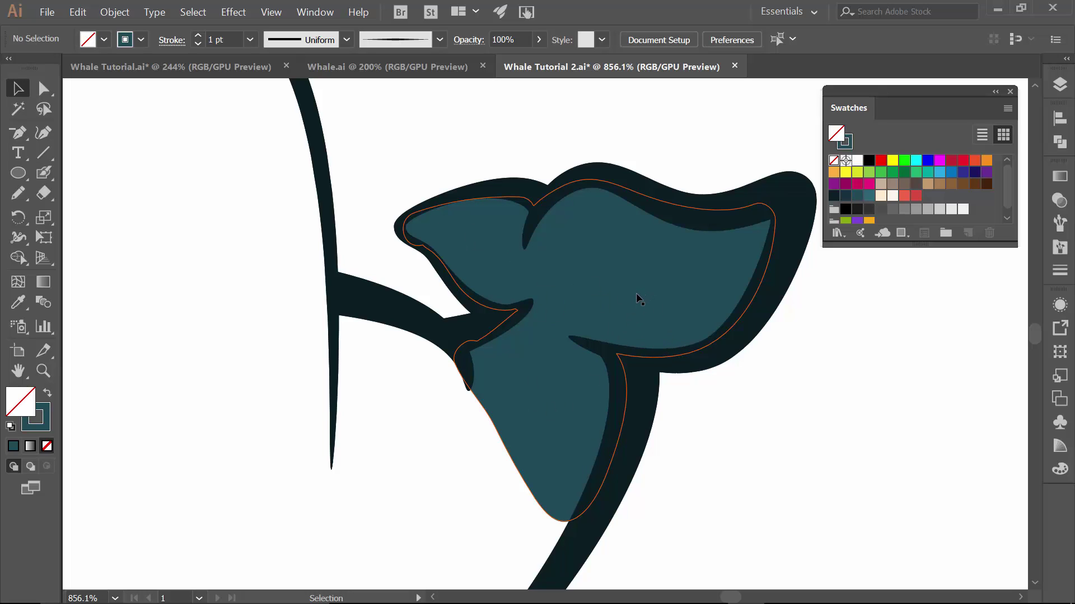
{"action": "left_click", "coordinate": [592, 288]}
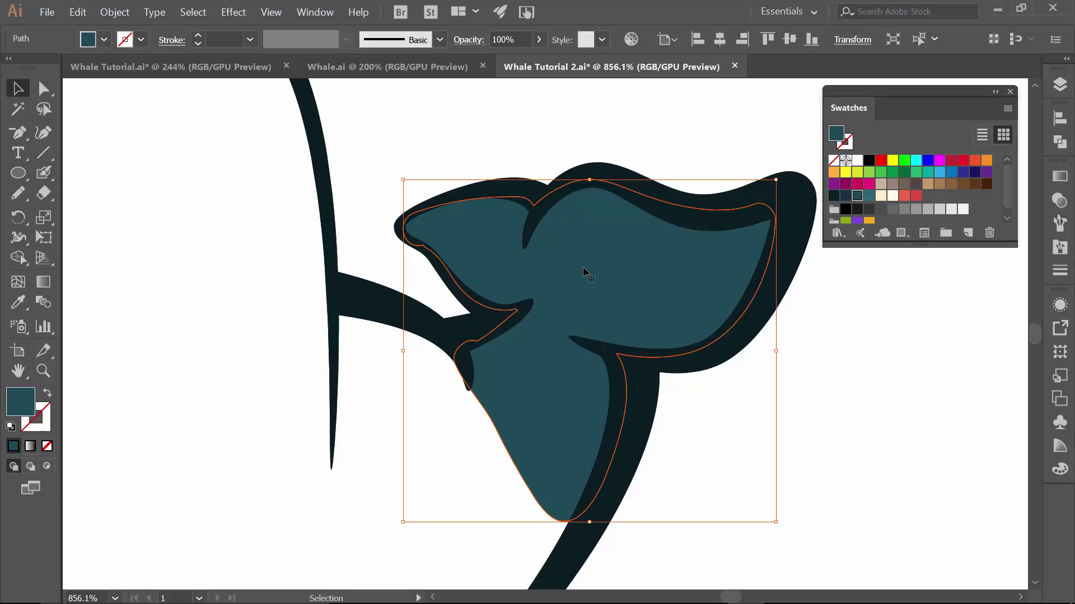
{"action": "key", "text": "Delete"}
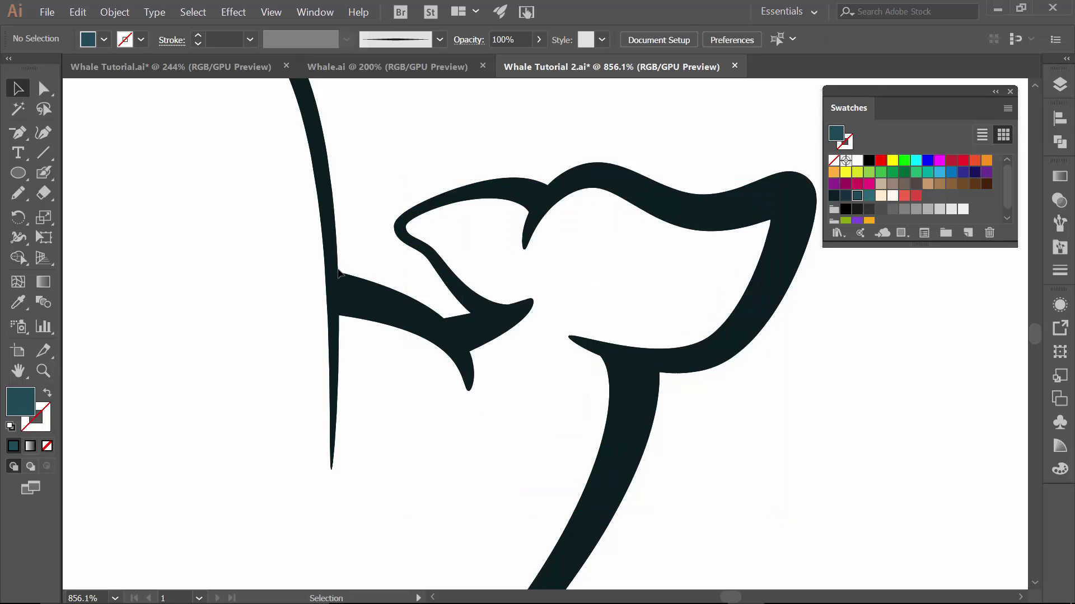
Paint a teal Blob Brush shape across the tail fin and hide the LINE WORK layer
{"action": "key", "text": "shift+b"}
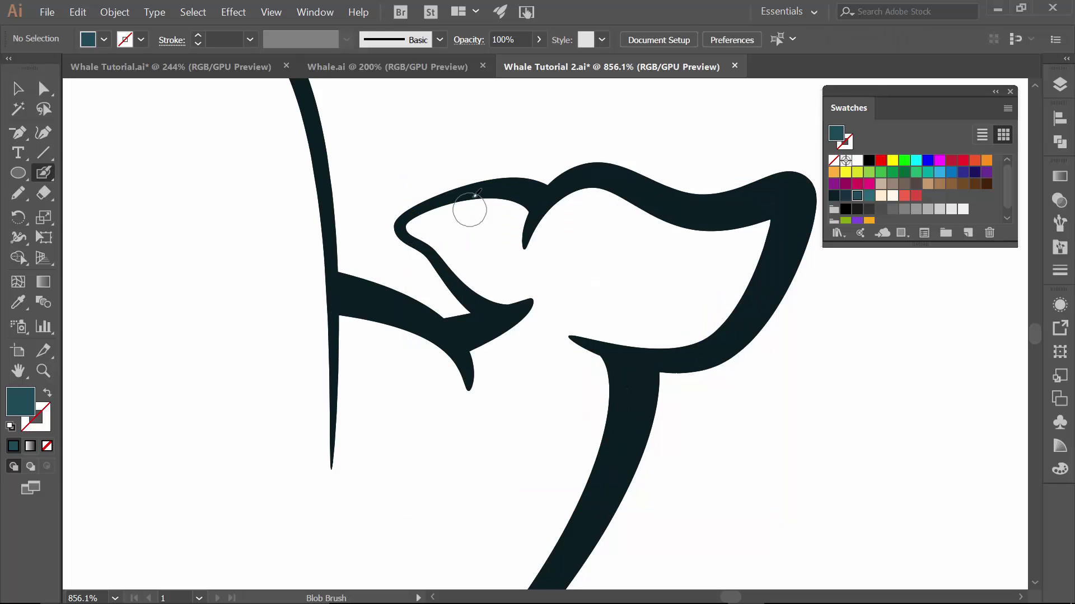
{"action": "mouse_move", "coordinate": [518, 214]}
{"action": "left_mouse_down"}
{"action": "mouse_move", "coordinate": [533, 231]}
{"action": "mouse_move", "coordinate": [593, 202]}
{"action": "mouse_move", "coordinate": [691, 229]}
{"action": "mouse_move", "coordinate": [759, 217]}
{"action": "mouse_move", "coordinate": [765, 234]}
{"action": "mouse_move", "coordinate": [750, 272]}
{"action": "mouse_move", "coordinate": [697, 337]}
{"action": "mouse_move", "coordinate": [570, 334]}
{"action": "mouse_move", "coordinate": [694, 290]}
{"action": "left_mouse_up"}
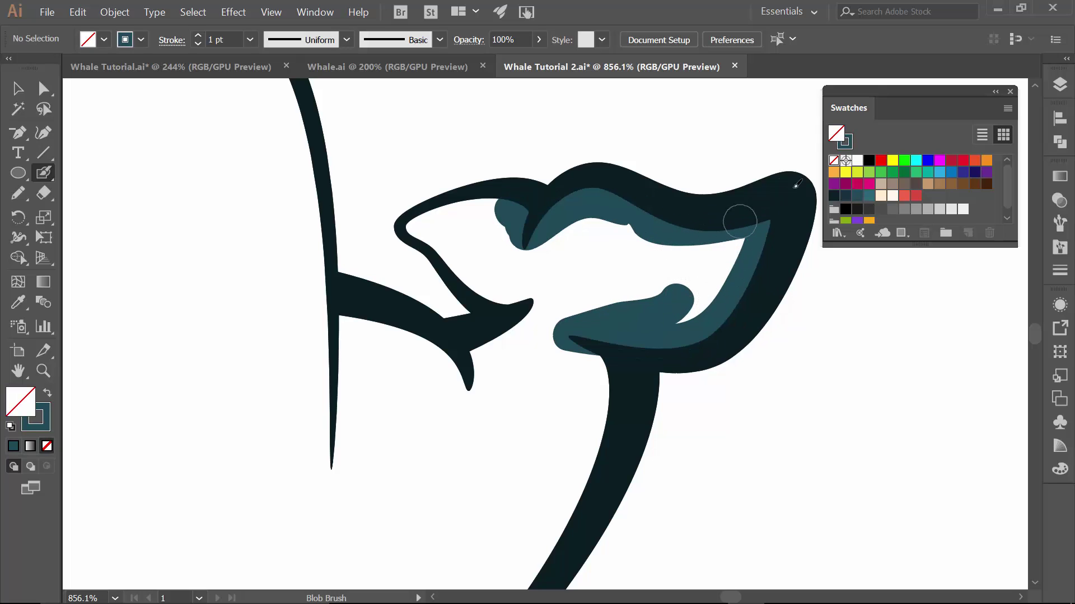
{"action": "left_click", "coordinate": [1058, 86]}
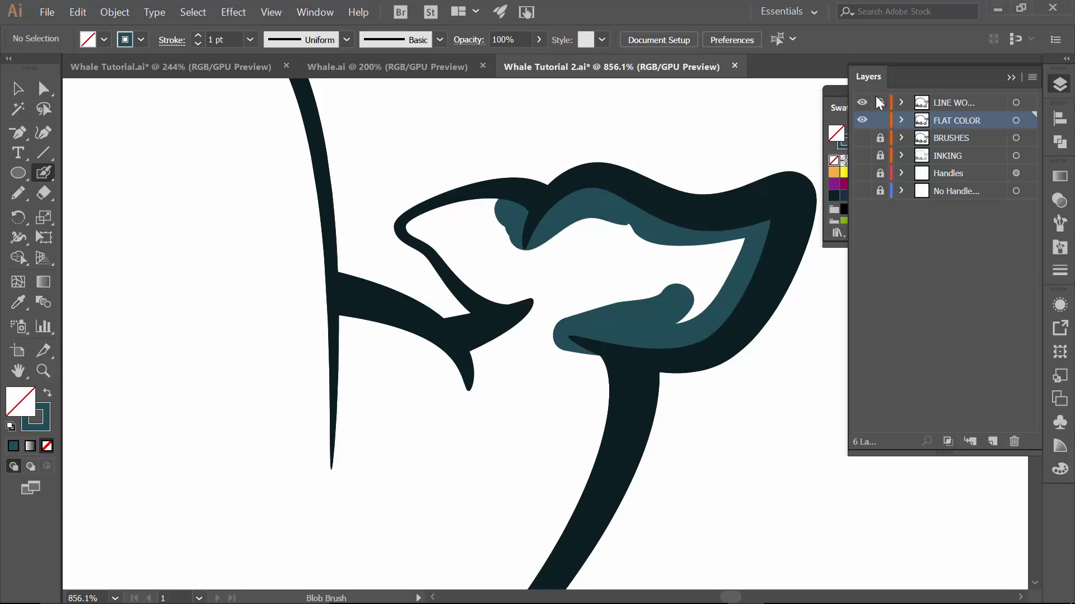
{"action": "left_click", "coordinate": [862, 103]}
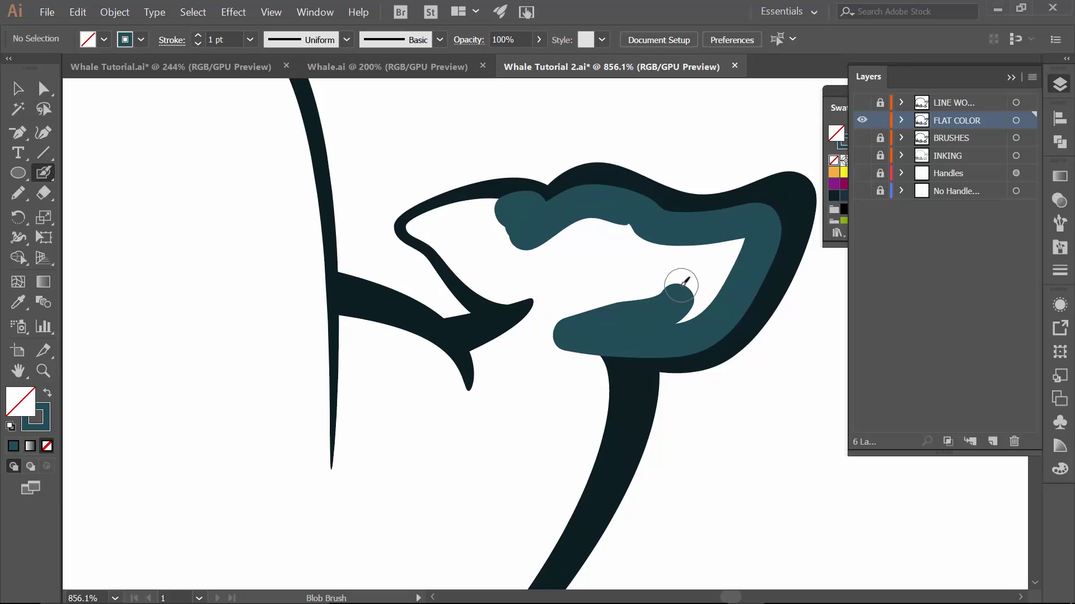
Send the teal shape to back, delete it, then target FLAT COLOR and zoom out
{"action": "key", "text": "v"}
{"action": "left_click", "coordinate": [666, 234]}
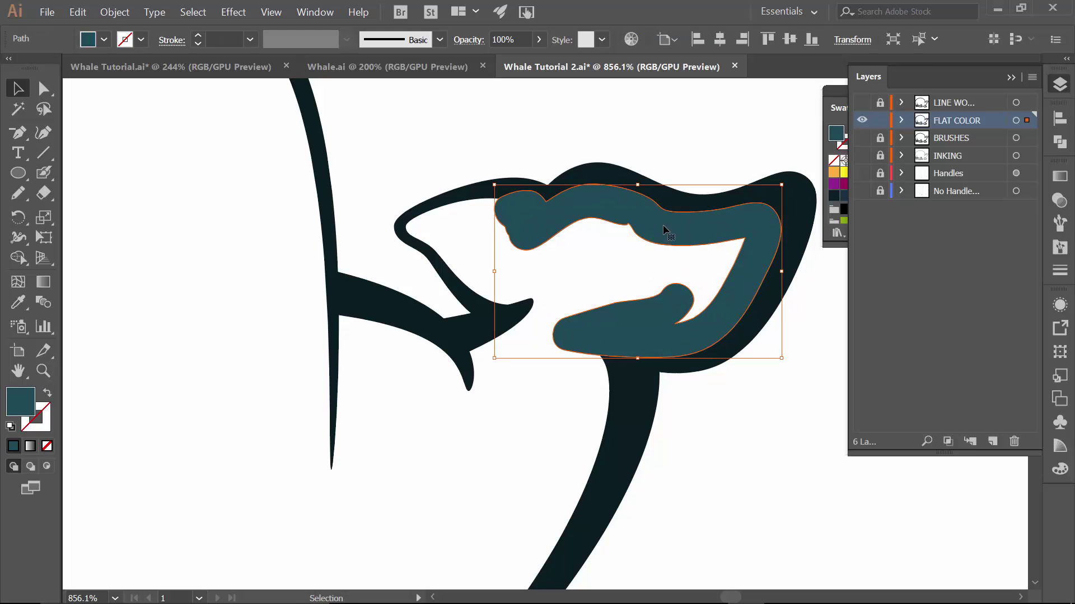
{"action": "right_click", "coordinate": [666, 230]}
{"action": "mouse_move", "coordinate": [705, 467]}
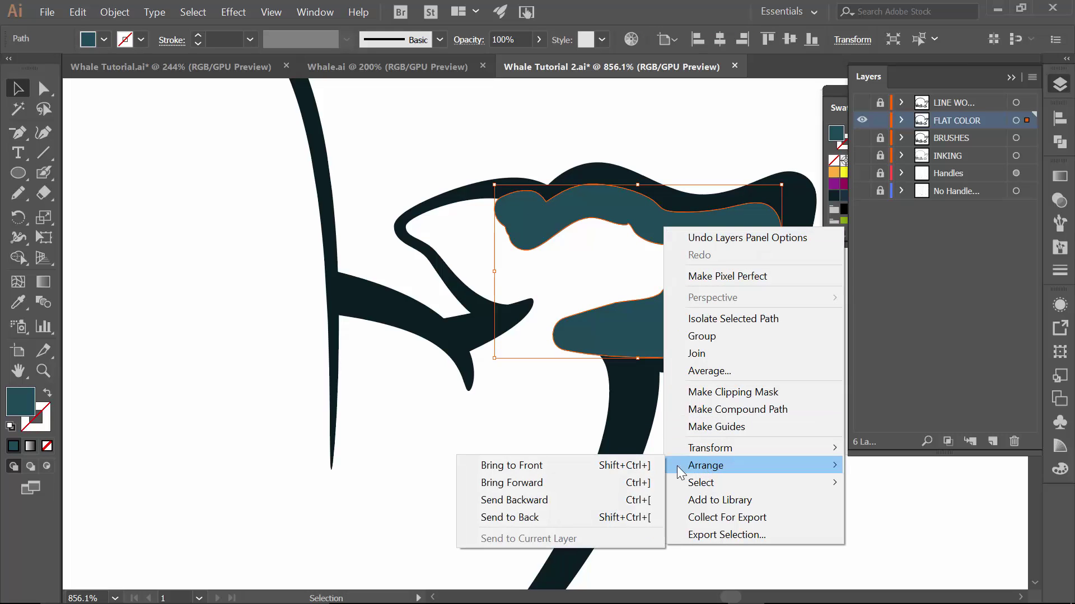
{"action": "left_click", "coordinate": [572, 517]}
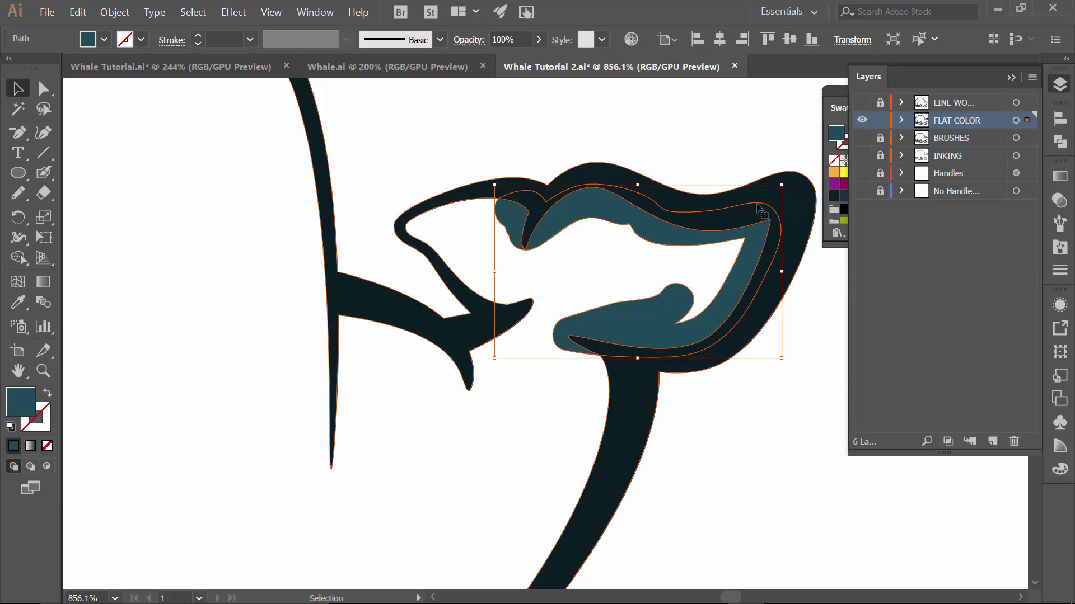
{"action": "key", "text": "Delete"}
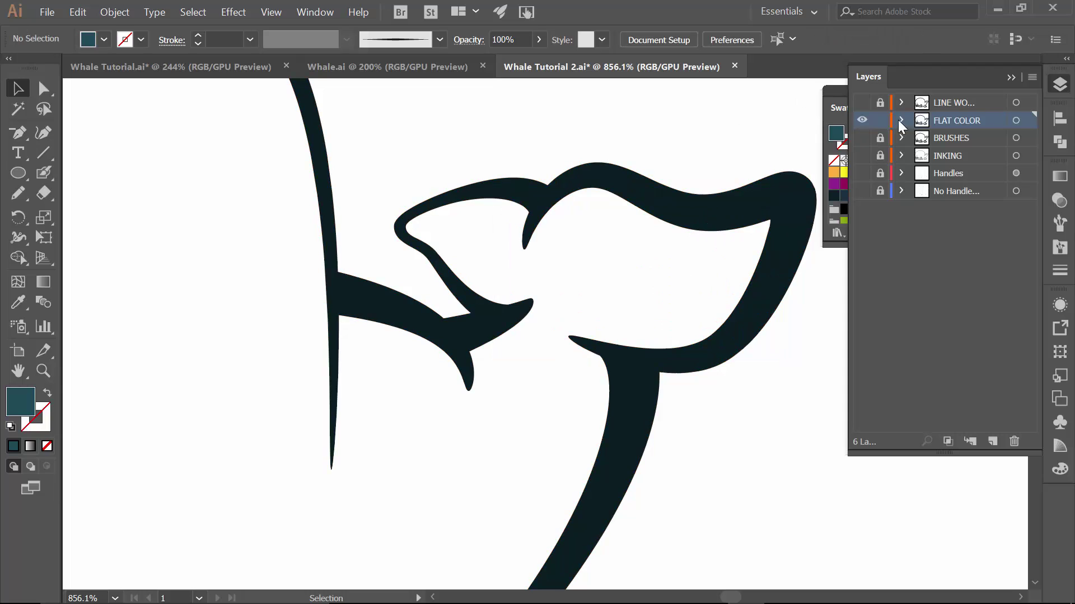
{"action": "left_click", "coordinate": [1016, 121]}
{"action": "key", "text": "ctrl+0"}
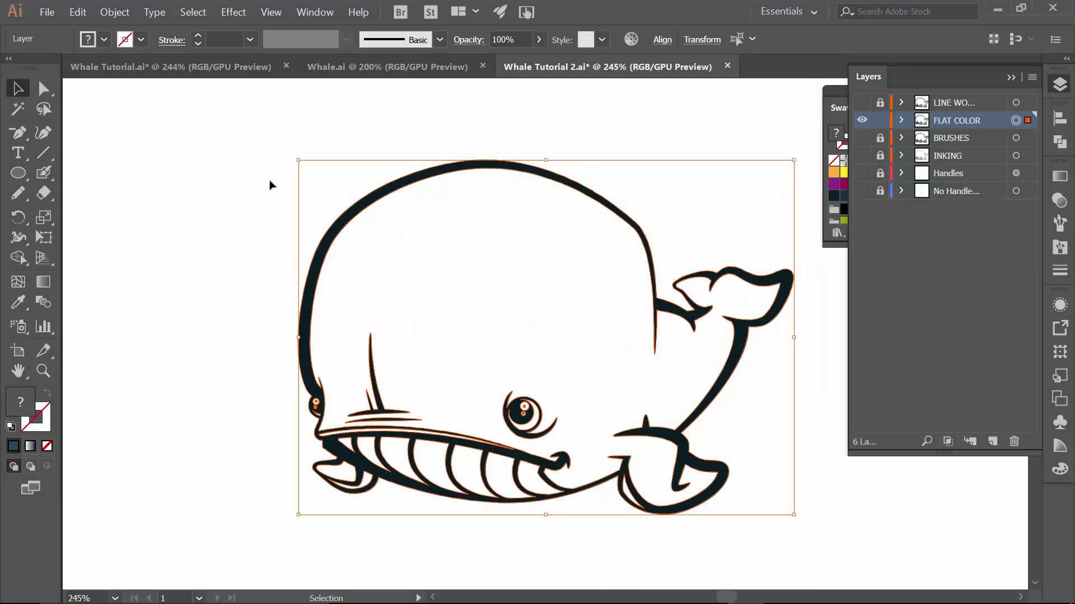
Make a Live Paint group from the FLAT COLOR whale line art, then deselect it
{"action": "left_click", "coordinate": [126, 19]}
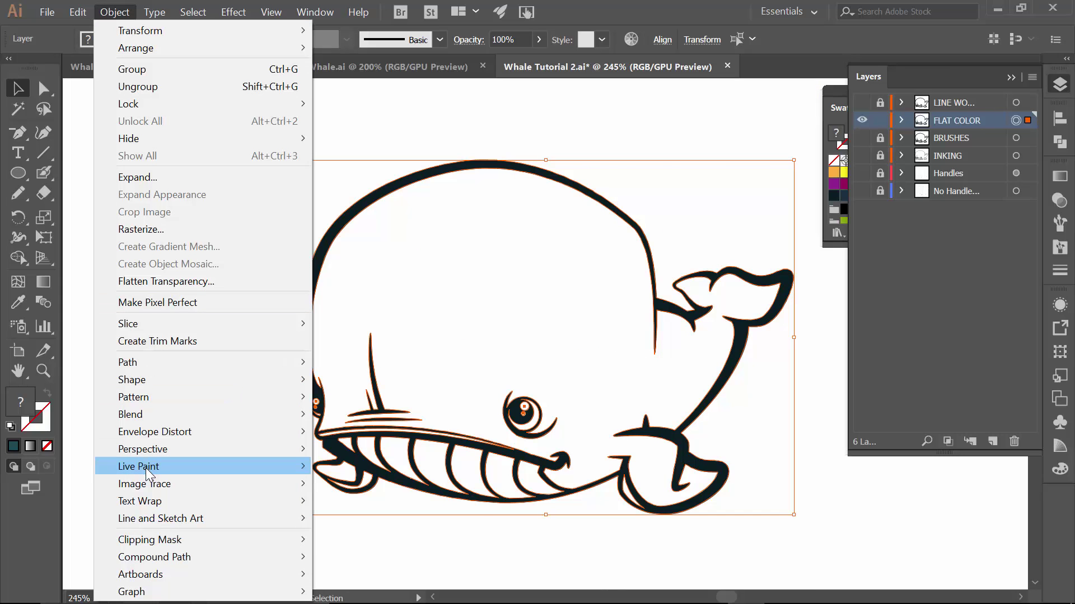
{"action": "mouse_move", "coordinate": [150, 473]}
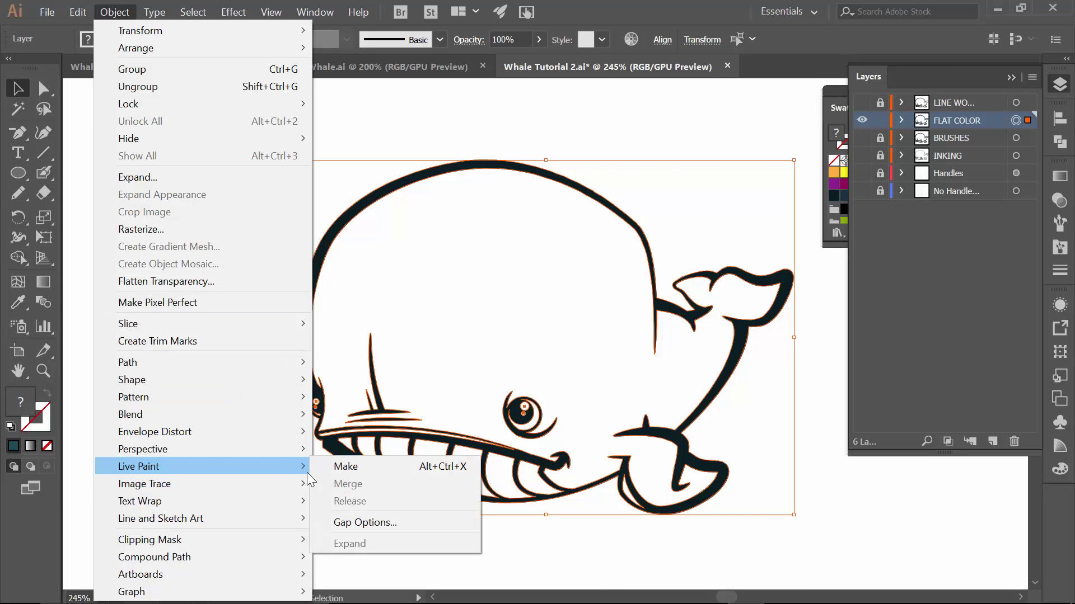
{"action": "left_click", "coordinate": [340, 466]}
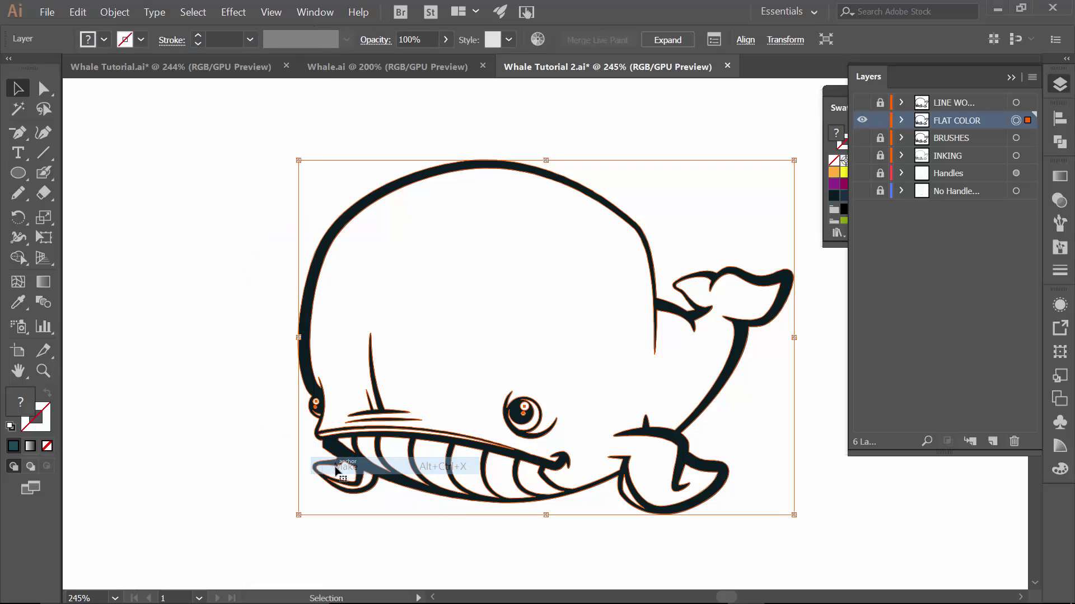
{"action": "left_click", "coordinate": [244, 446]}
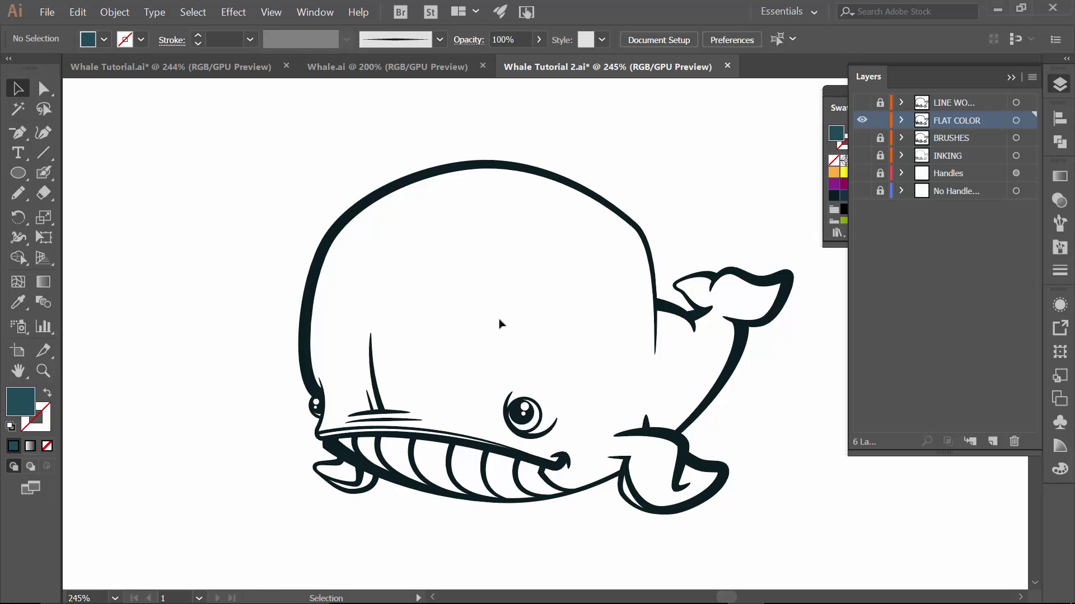
Fill the whale's body and lower lip area teal with the Live Paint Bucket (K)
{"action": "key", "text": "k"}
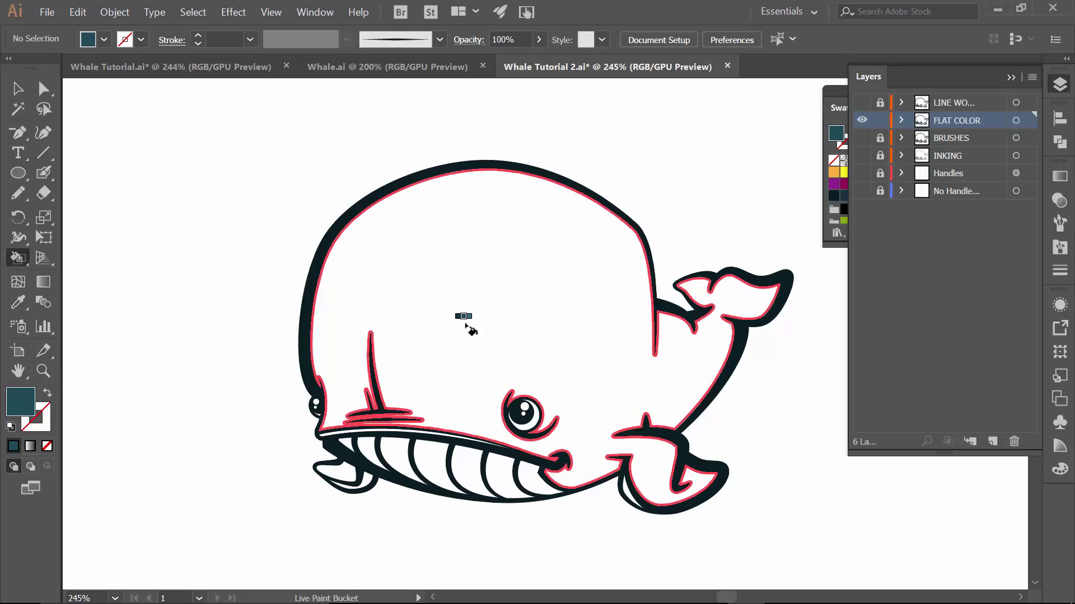
{"action": "left_click", "coordinate": [479, 330]}
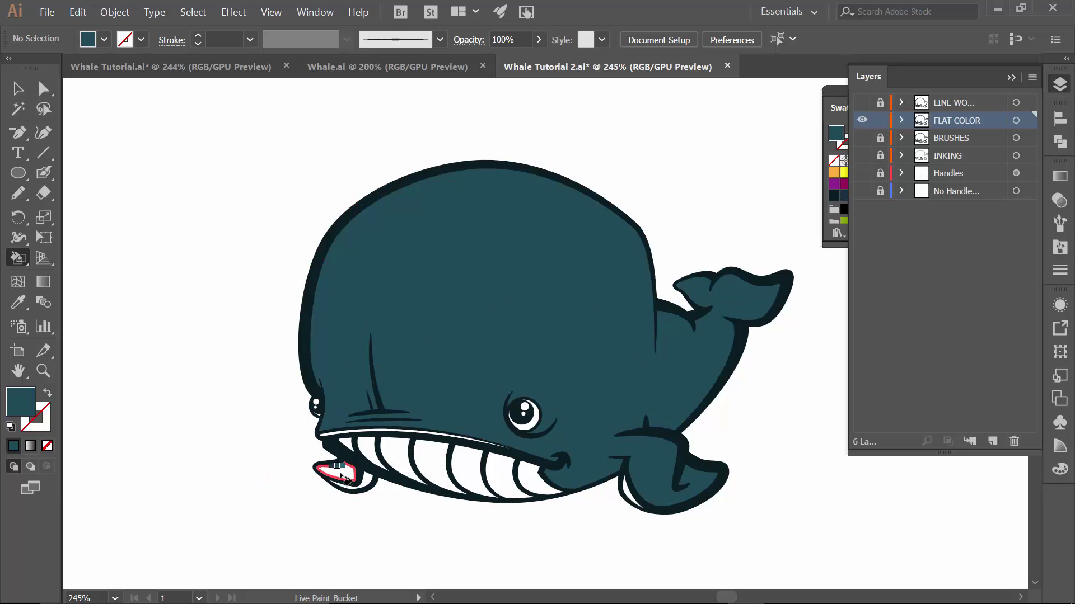
{"action": "left_click", "coordinate": [343, 469]}
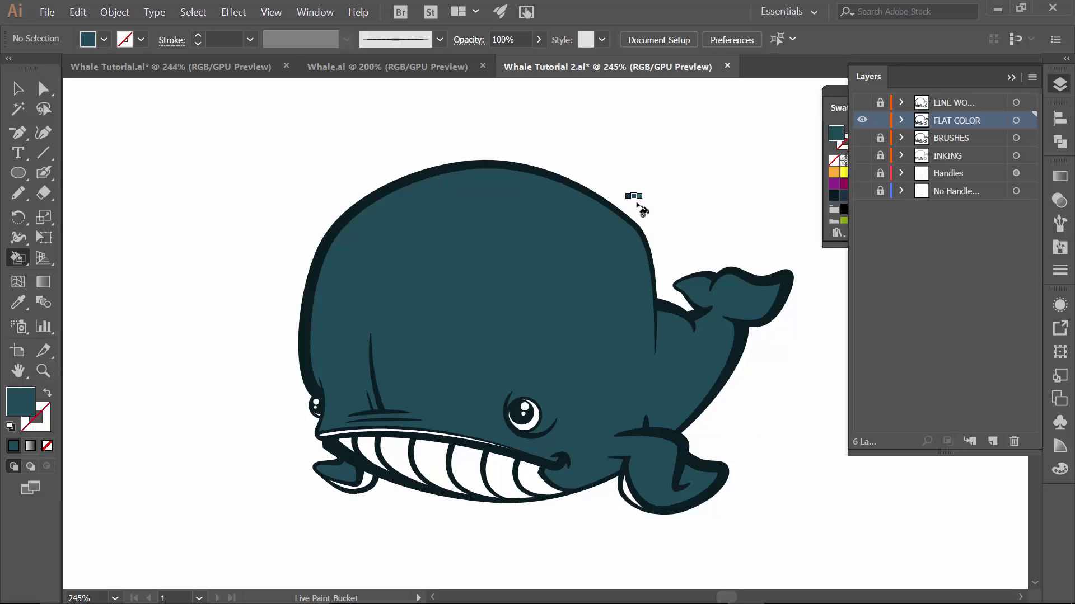
Pick cream from the Swatches and fill the six lower teeth regions along the jaw
{"action": "left_click", "coordinate": [1009, 78]}
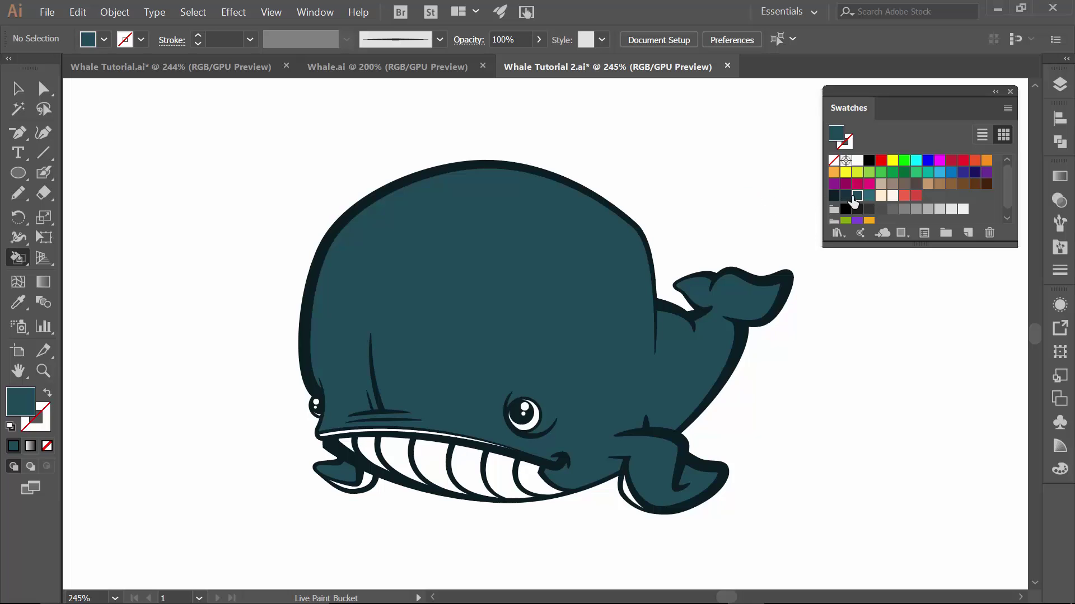
{"action": "left_click", "coordinate": [880, 196]}
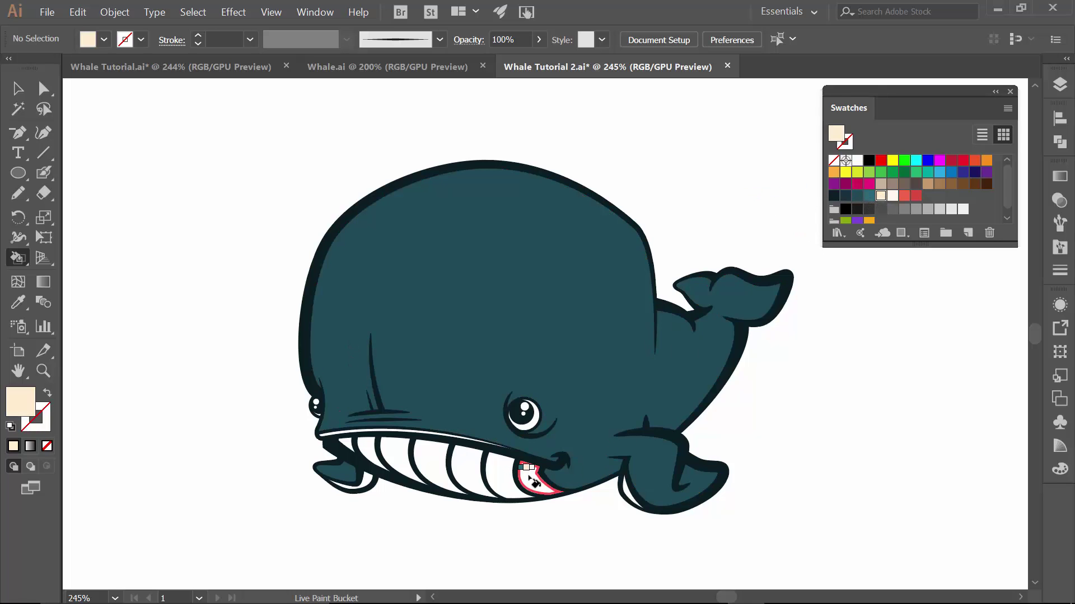
{"action": "left_click", "coordinate": [537, 473]}
{"action": "left_click", "coordinate": [503, 473]}
{"action": "left_click", "coordinate": [464, 467]}
{"action": "left_click", "coordinate": [434, 465]}
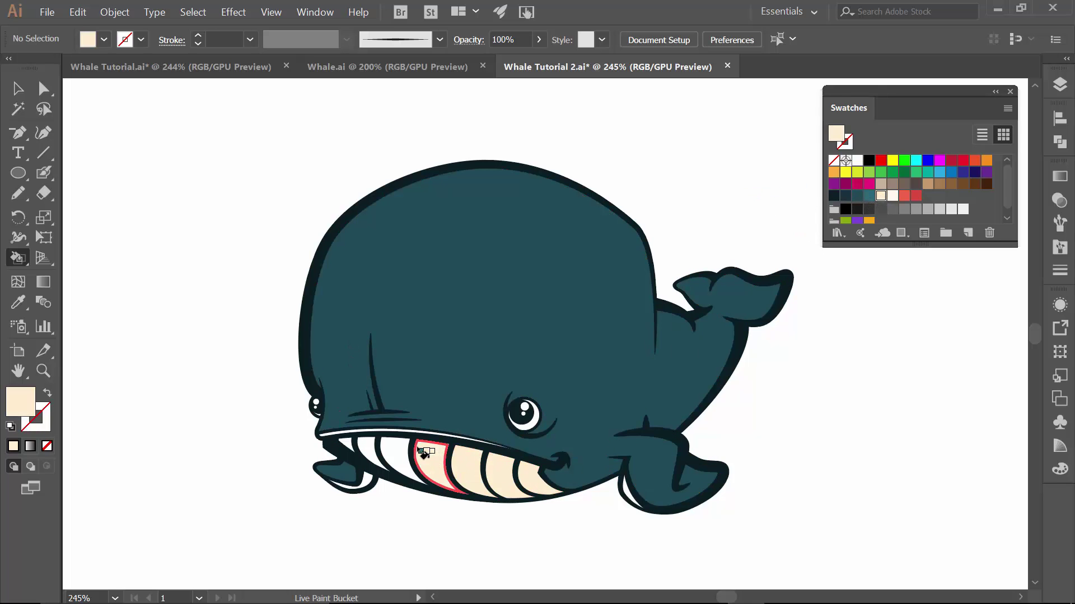
{"action": "left_click", "coordinate": [396, 458]}
{"action": "left_click", "coordinate": [359, 446]}
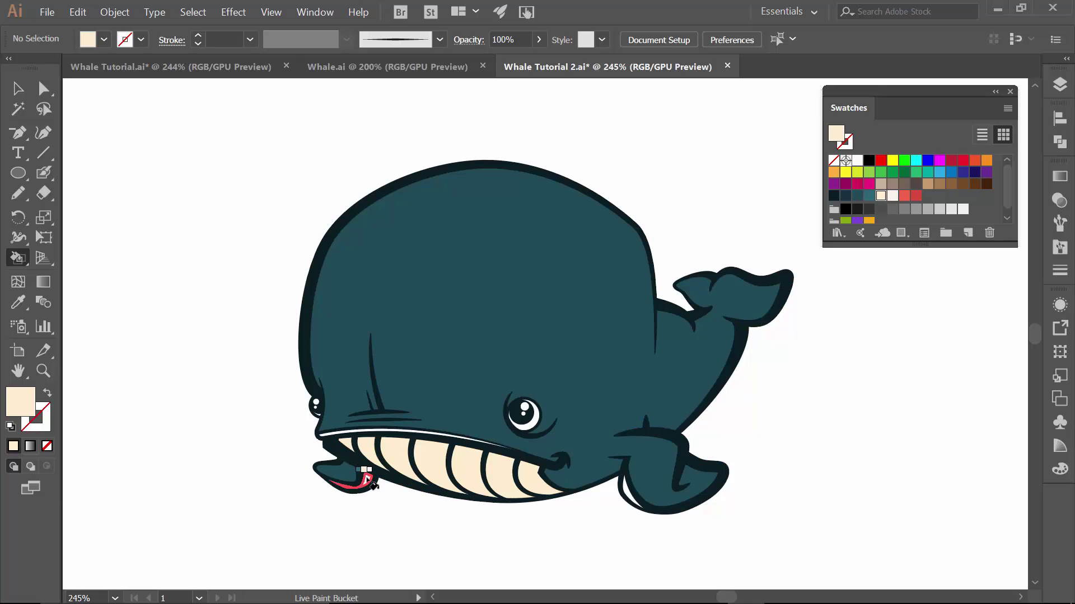
Fill the lower lip, flipper gap and upper lip cream, and the eye's ring white
{"action": "left_click", "coordinate": [365, 479]}
{"action": "left_click", "coordinate": [628, 487]}
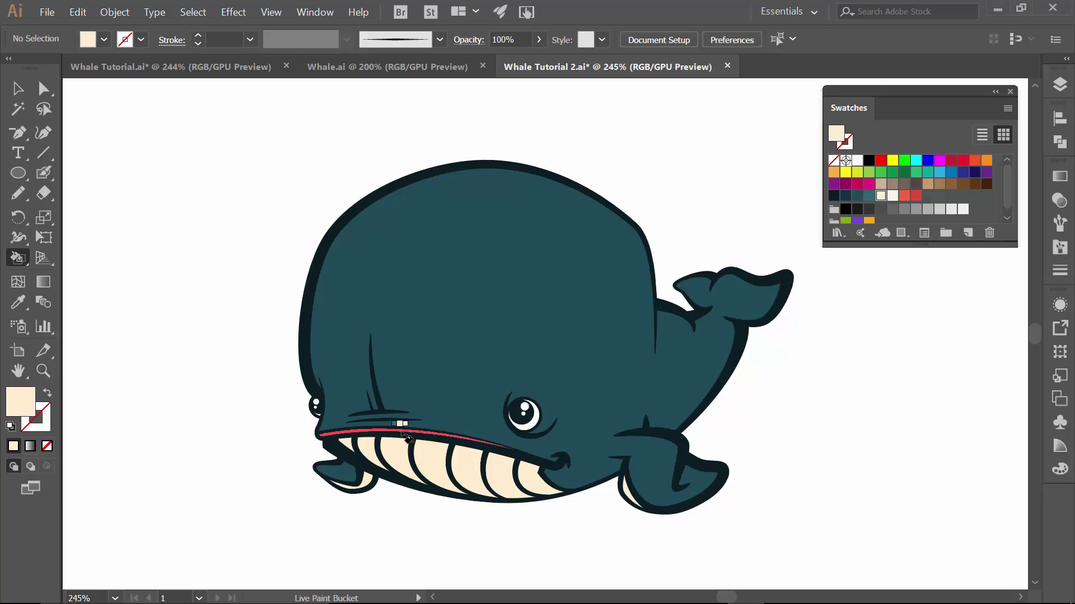
{"action": "left_click", "coordinate": [405, 432]}
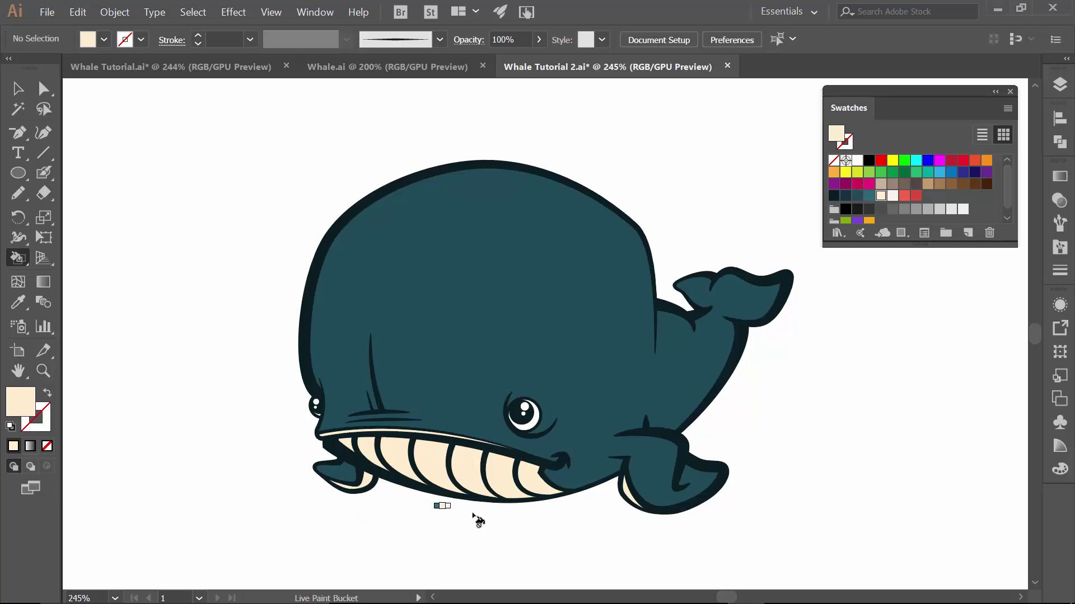
{"action": "left_click", "coordinate": [892, 196]}
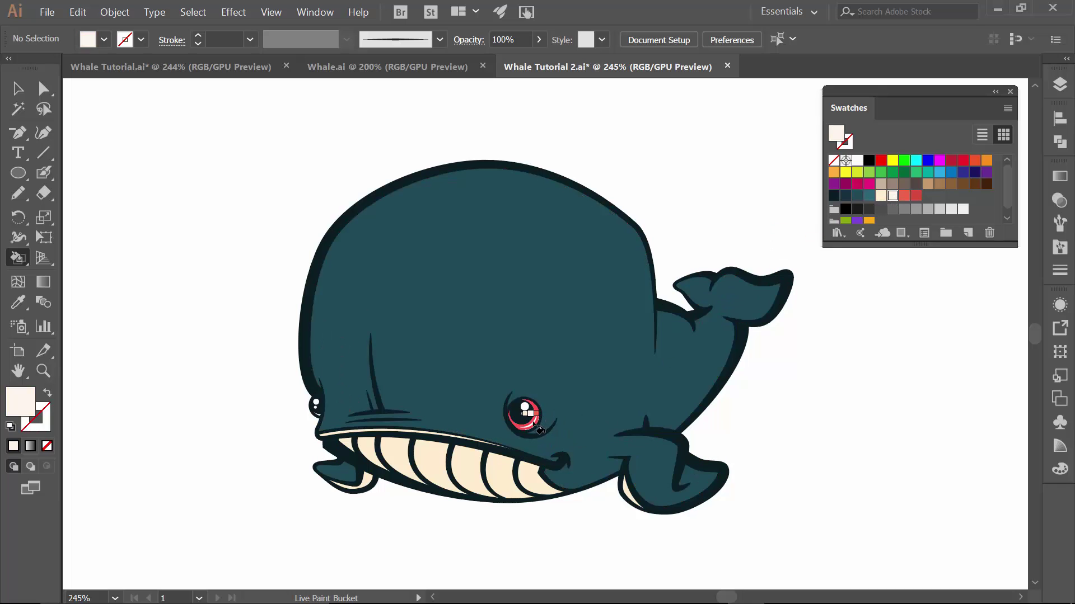
{"action": "left_click", "coordinate": [534, 420]}
Zoom into the mouth corner near the nose, fill the tiny gap cream, then fit the whale in view
{"action": "key", "text": "z"}
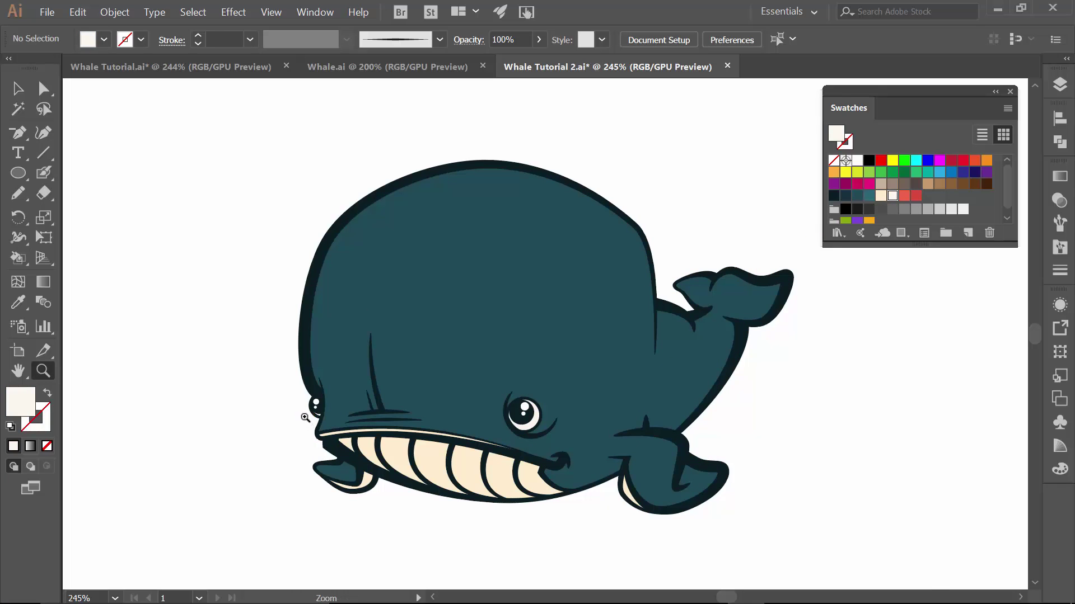
{"action": "left_click_drag", "start_coordinate": [302, 419], "coordinate": [719, 446]}
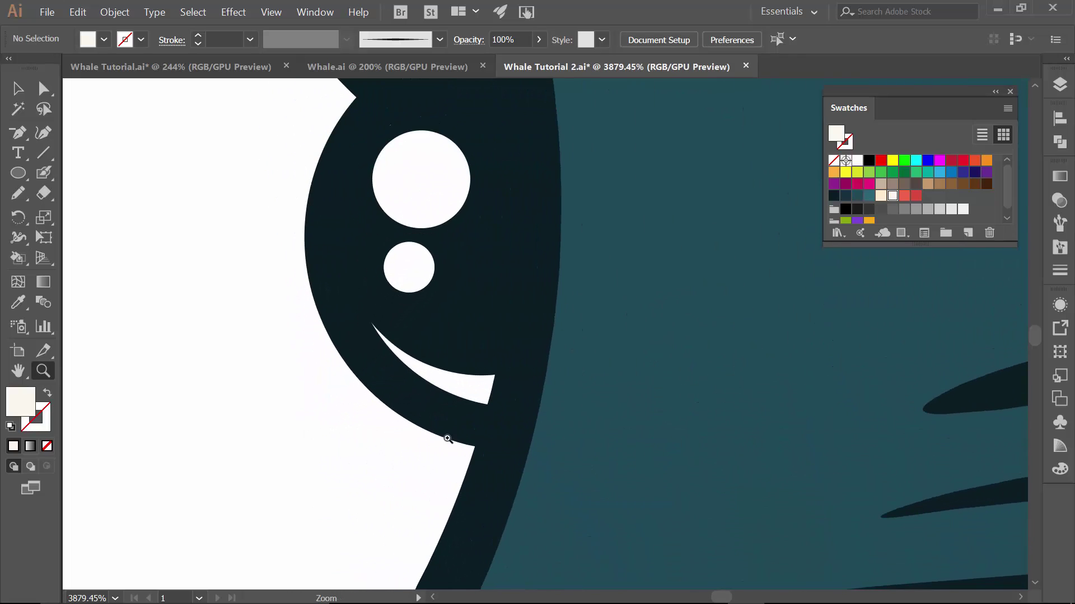
{"action": "key", "text": "k"}
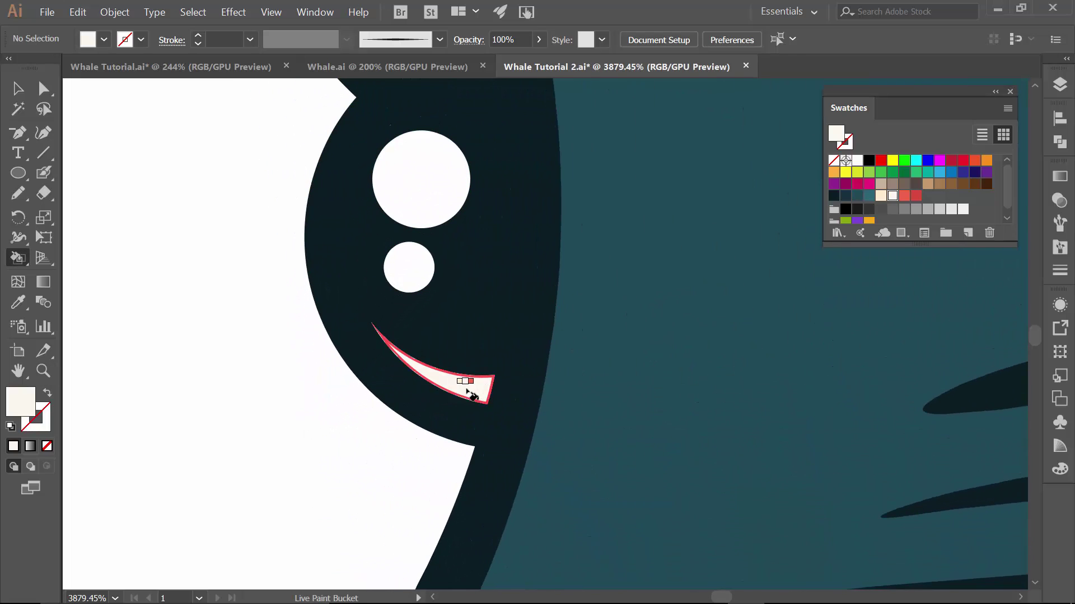
{"action": "key", "text": "v"}
{"action": "key", "text": "ctrl+0"}
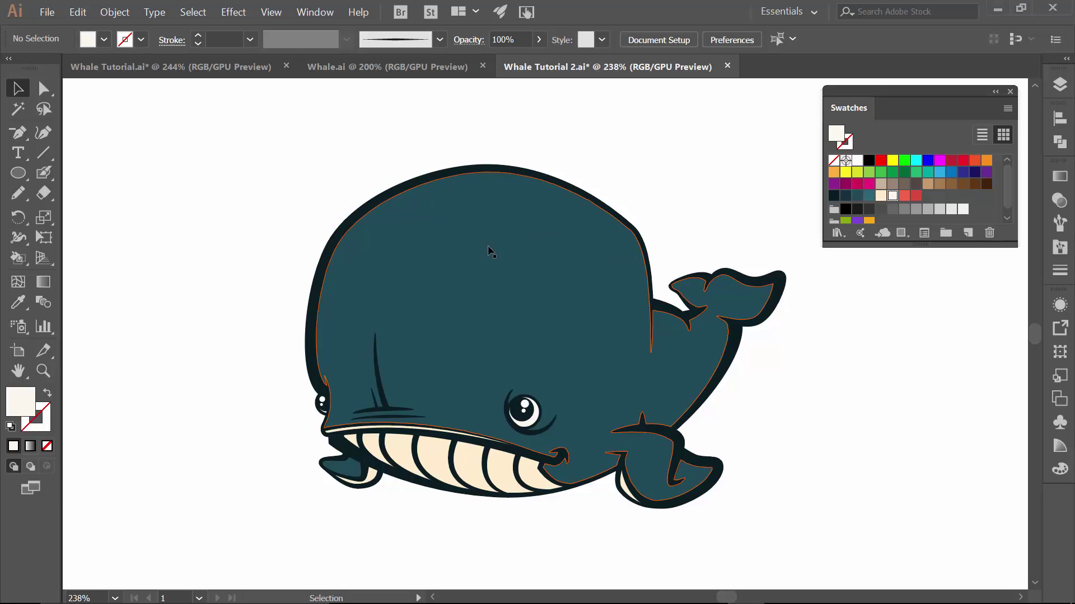
Select the Live Paint whale and expand it with Object, Fill and Stroke checked
{"action": "left_click", "coordinate": [493, 251]}
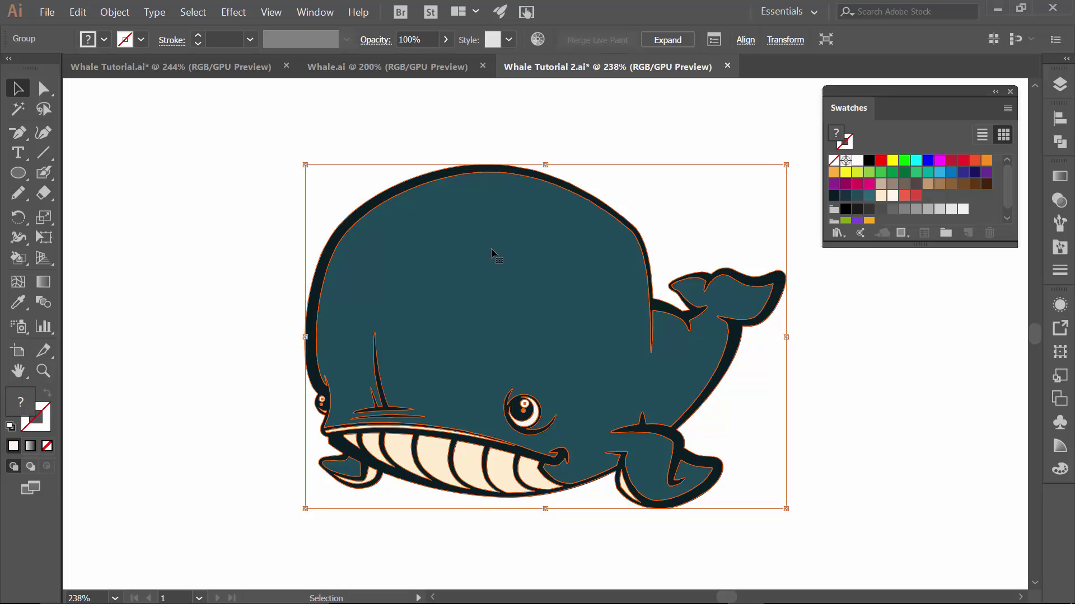
{"action": "left_click_drag", "start_coordinate": [852, 112], "coordinate": [1060, 199]}
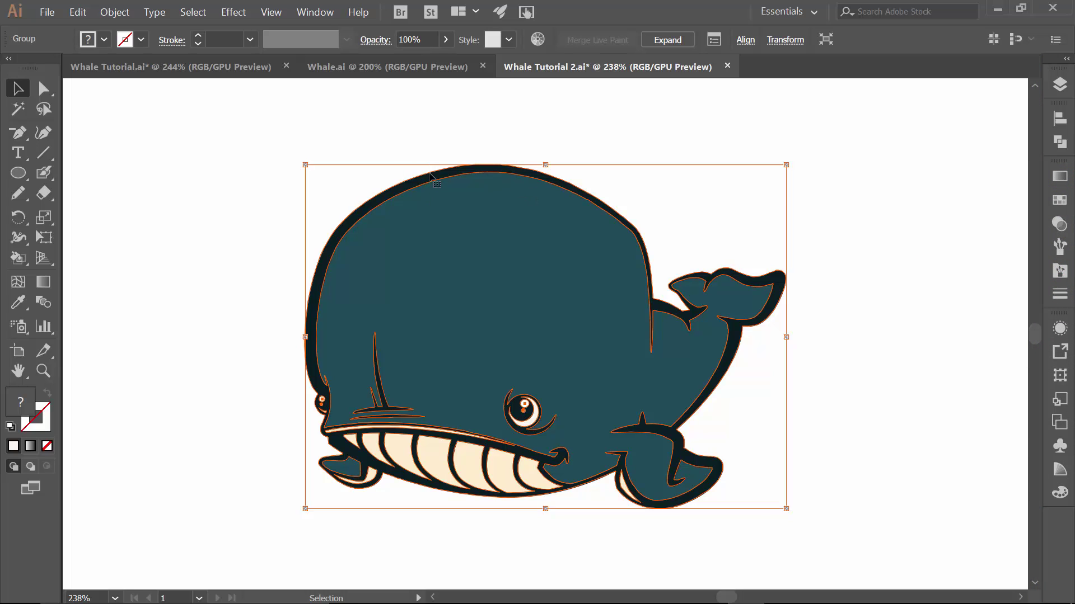
{"action": "key", "text": "ctrl+="}
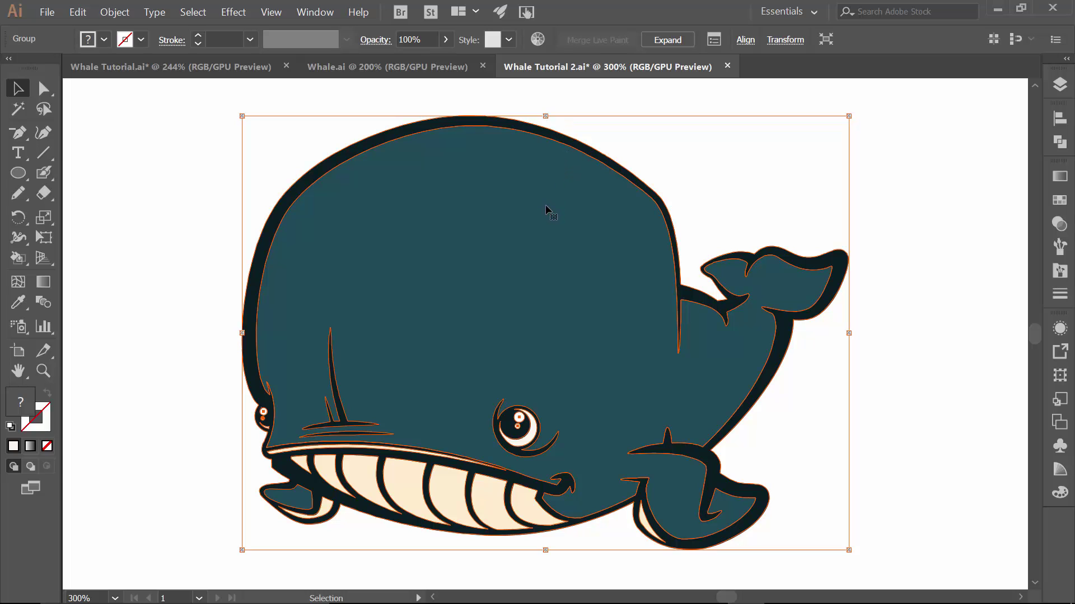
{"action": "left_click", "coordinate": [116, 12]}
{"action": "mouse_move", "coordinate": [126, 30]}
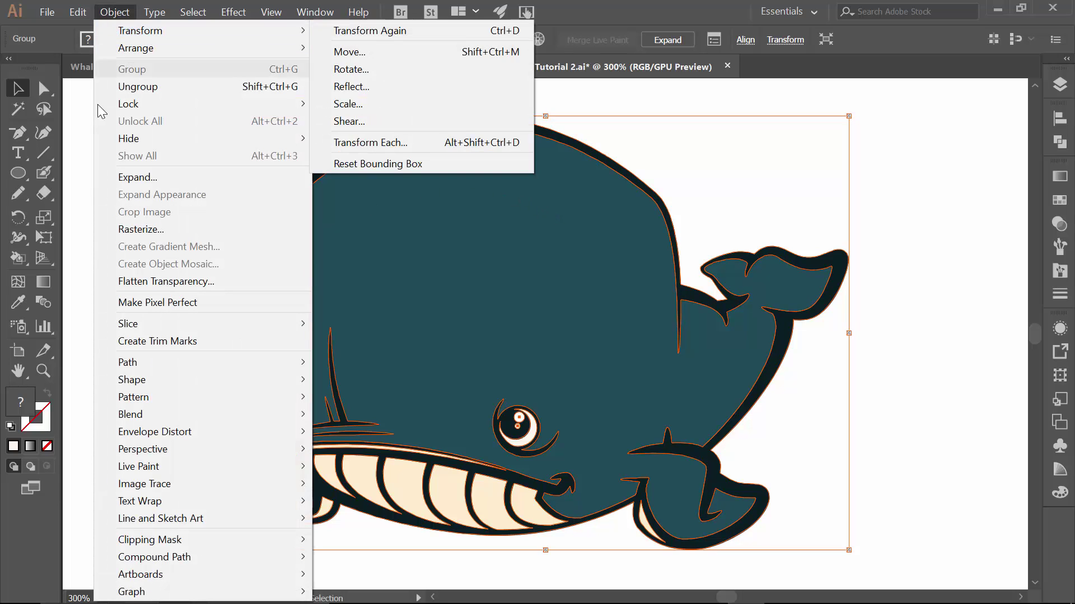
{"action": "left_click", "coordinate": [124, 178]}
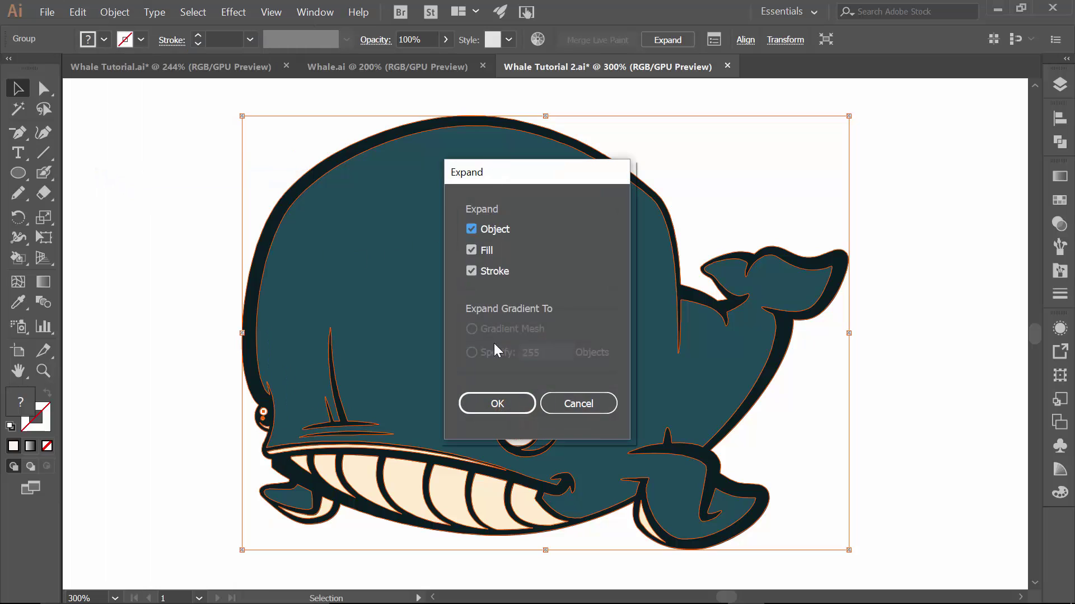
{"action": "left_click", "coordinate": [500, 405]}
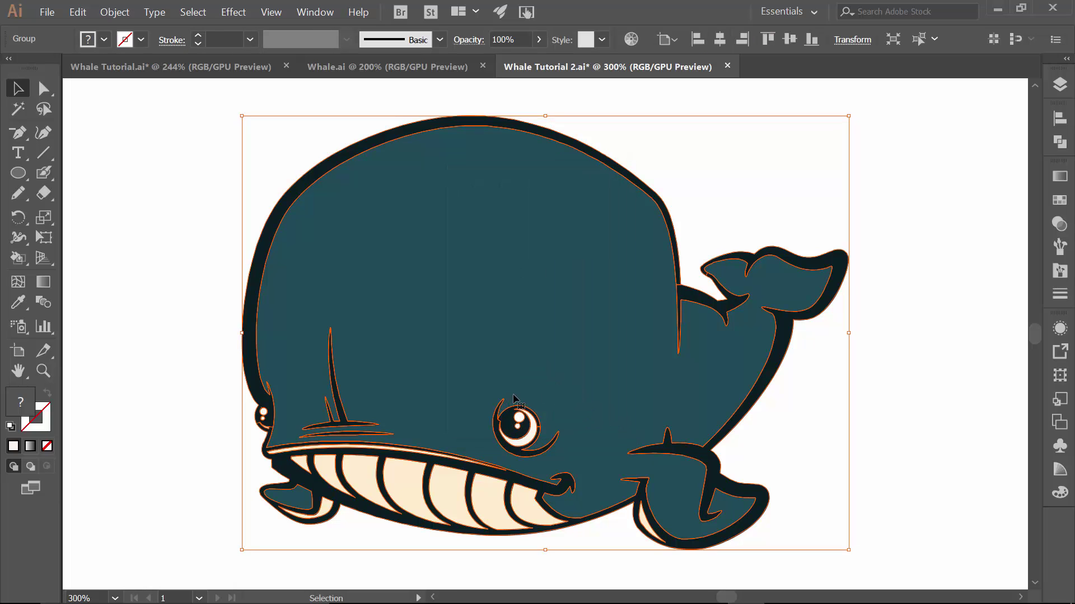
Ungroup the expanded whale three times until no groups remain, then deselect
{"action": "left_click", "coordinate": [191, 298]}
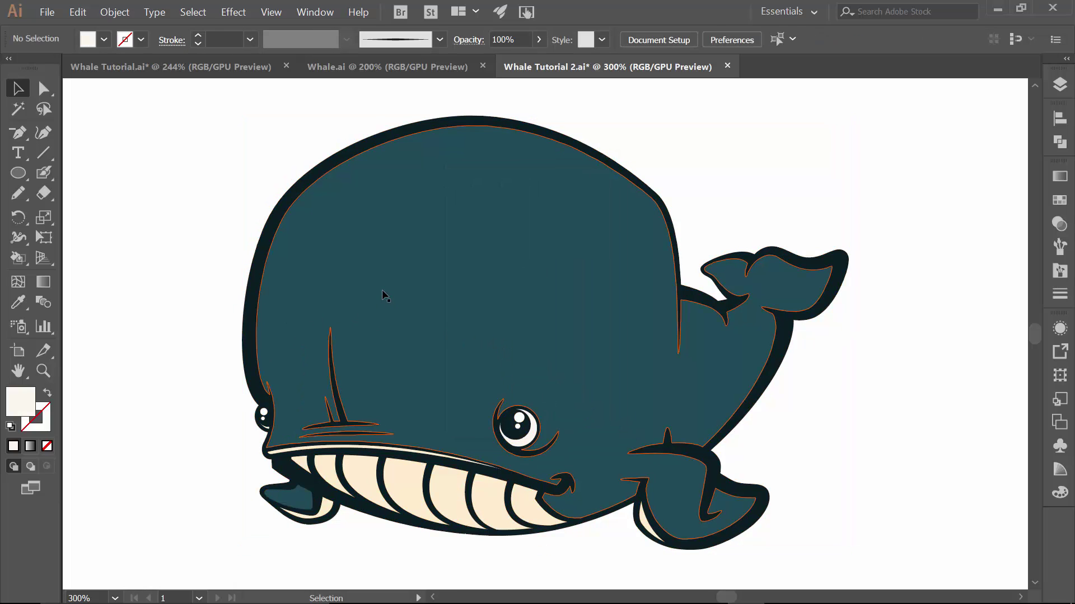
{"action": "left_click", "coordinate": [384, 296]}
{"action": "right_click", "coordinate": [391, 291]}
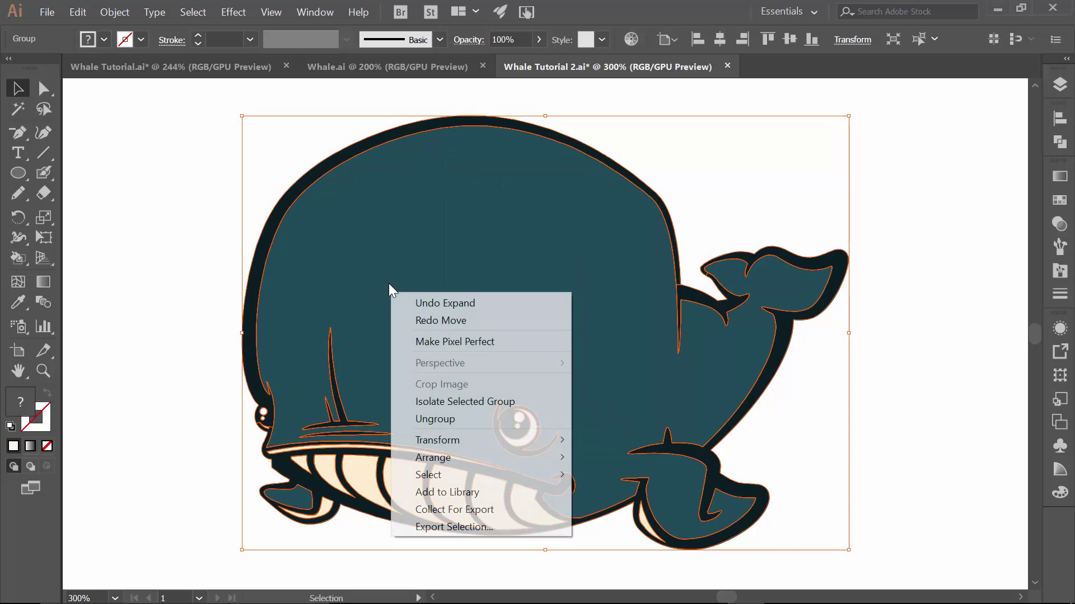
{"action": "left_click", "coordinate": [425, 419]}
{"action": "left_click", "coordinate": [212, 307]}
{"action": "left_click", "coordinate": [279, 307]}
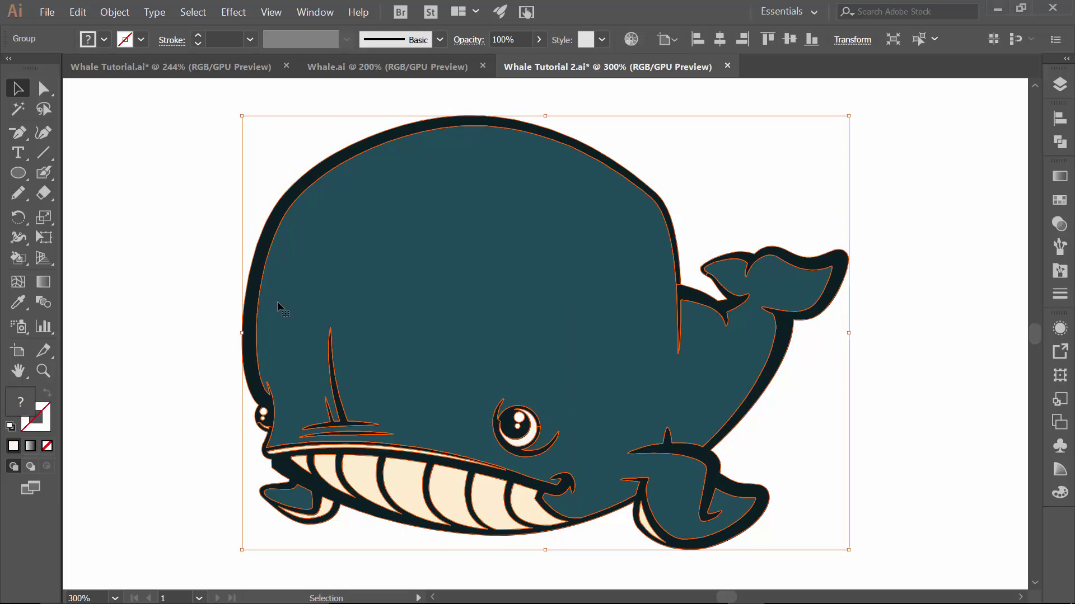
{"action": "right_click", "coordinate": [278, 308]}
{"action": "left_click", "coordinate": [322, 429]}
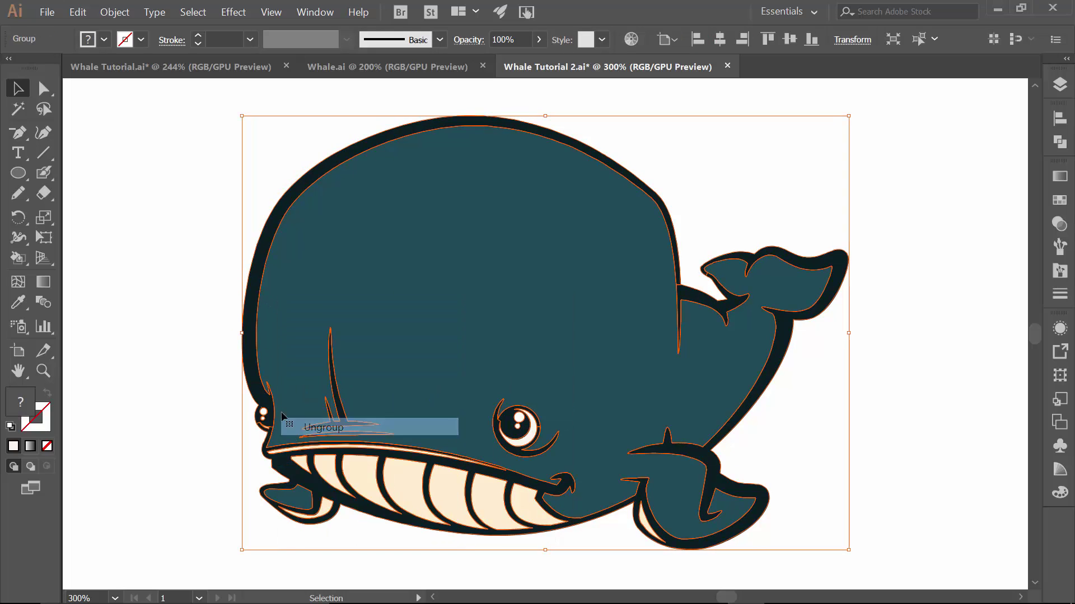
{"action": "left_click", "coordinate": [212, 396]}
{"action": "left_click", "coordinate": [272, 339]}
{"action": "right_click", "coordinate": [272, 339]}
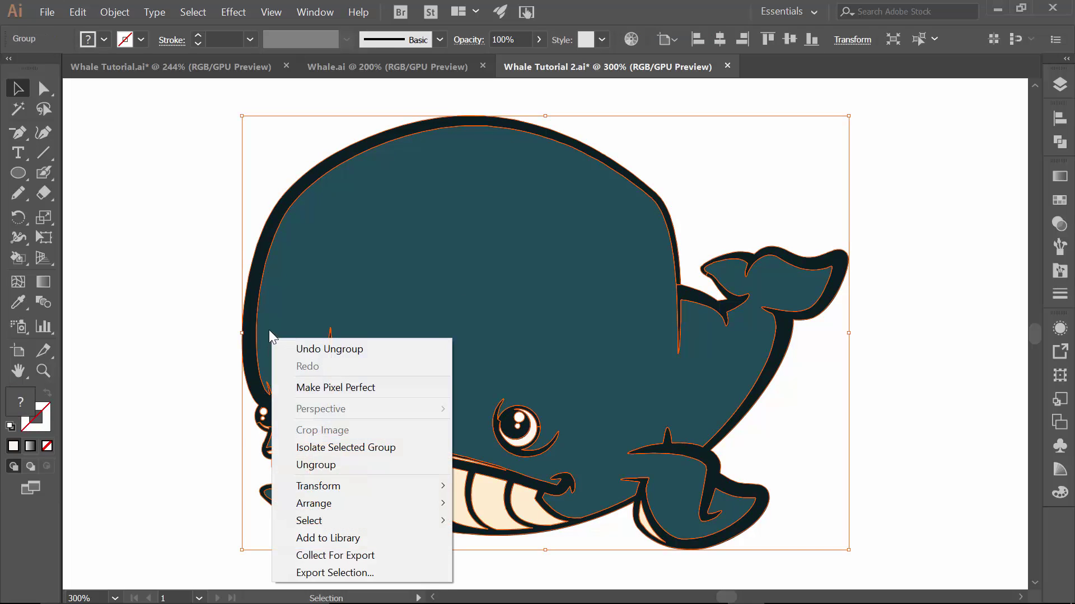
{"action": "left_click", "coordinate": [309, 463]}
{"action": "left_click", "coordinate": [223, 413]}
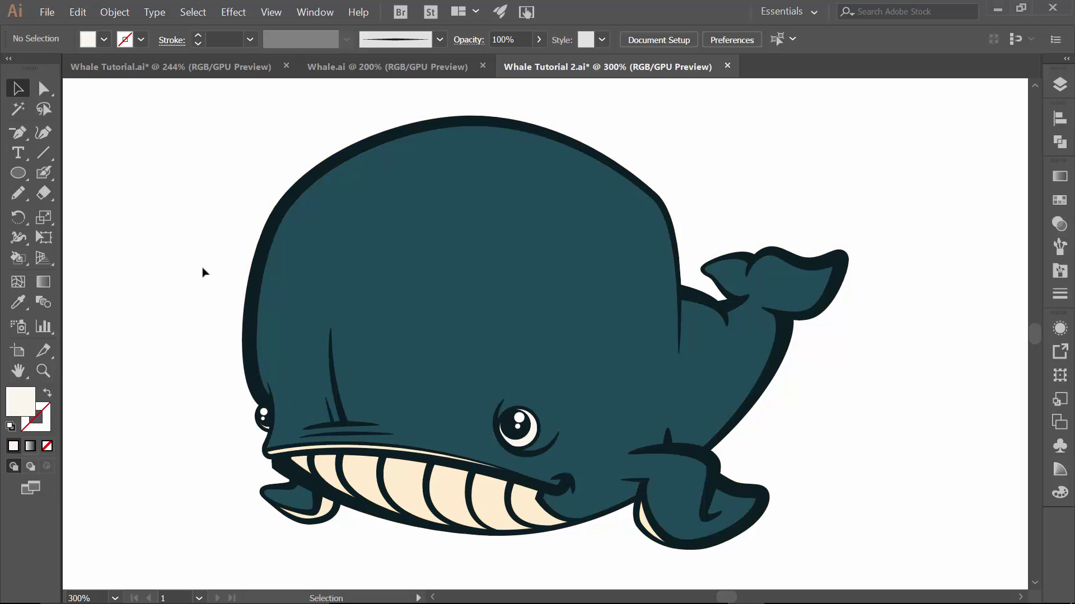
Set the Magic Wand tolerance to 5 and select all the dark navy outline pieces
{"action": "double_click", "coordinate": [16, 110]}
{"action": "left_click", "coordinate": [213, 205]}
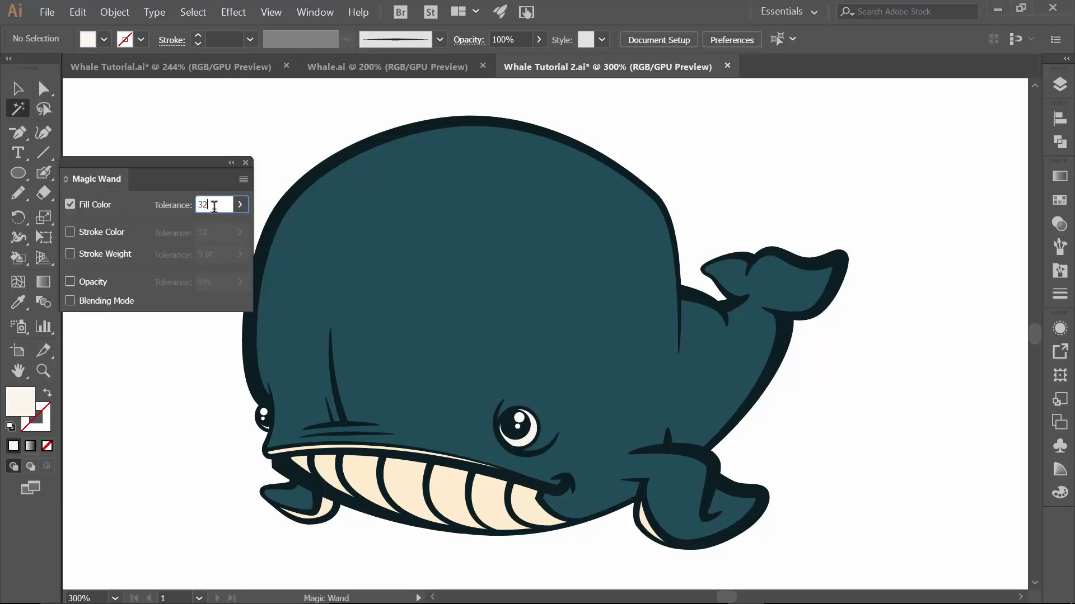
{"action": "double_click", "coordinate": [213, 205]}
{"action": "key", "text": "Return"}
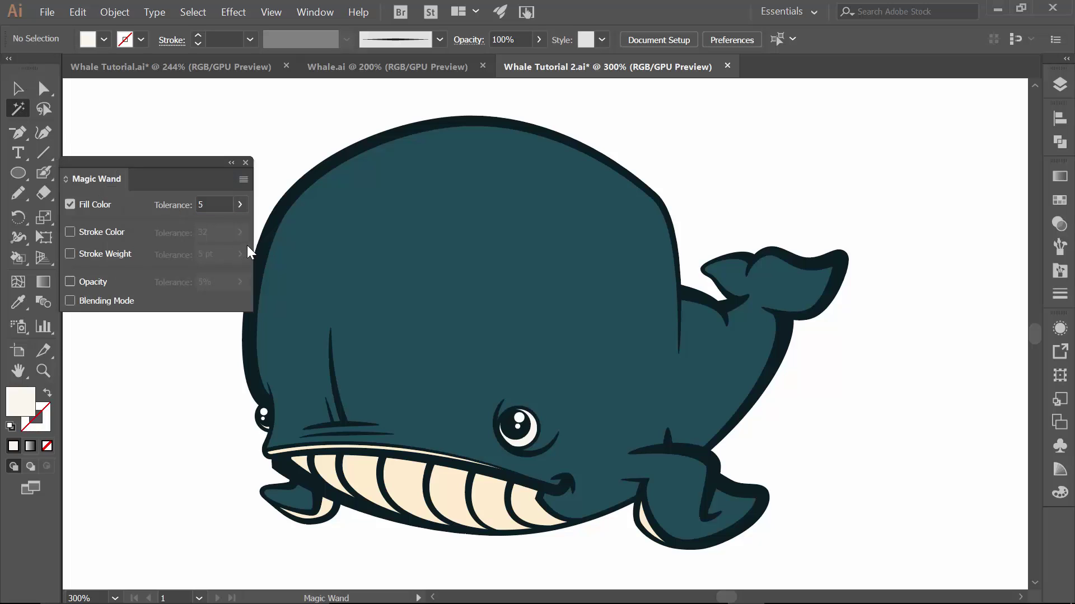
{"action": "left_click", "coordinate": [247, 162]}
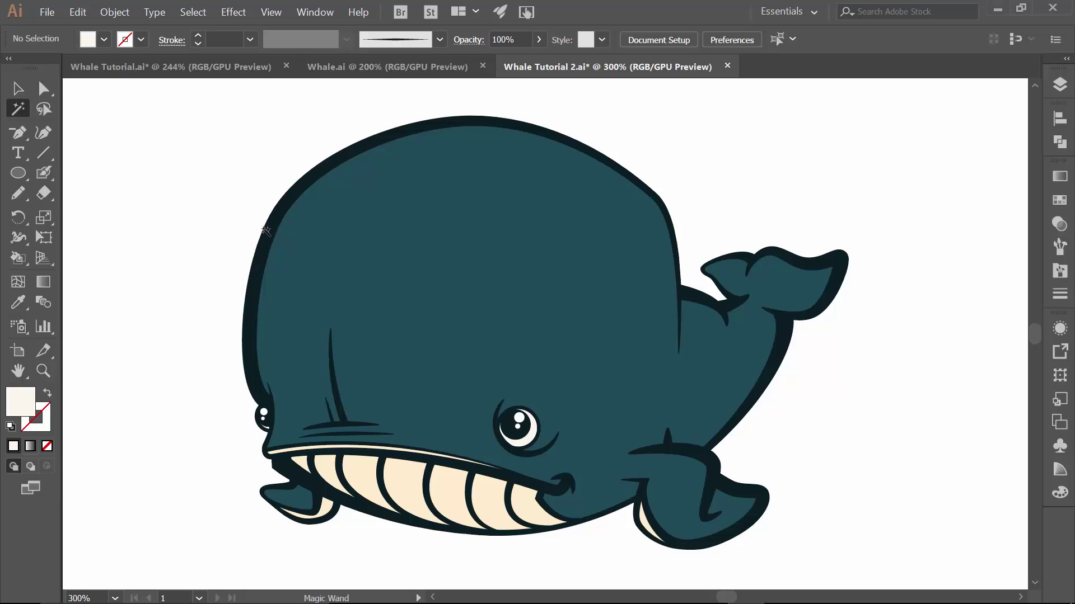
{"action": "left_click", "coordinate": [265, 230]}
Unite the selected outline pieces in Pathfinder, then fit the whale in view and deselect
{"action": "key", "text": "z"}
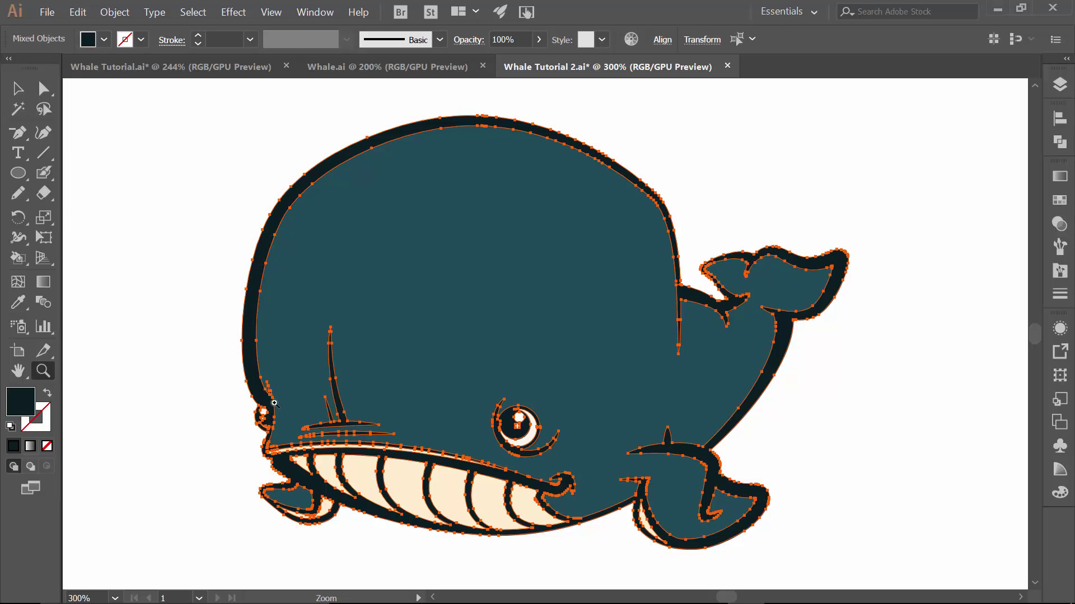
{"action": "left_click_drag", "start_coordinate": [274, 403], "coordinate": [502, 427]}
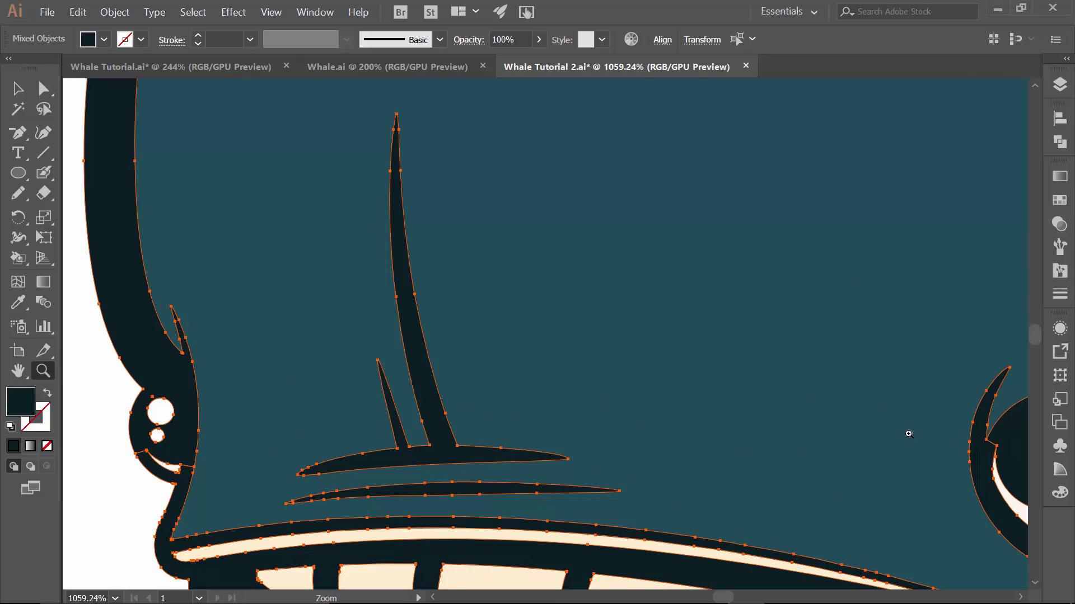
{"action": "left_click", "coordinate": [1059, 141]}
{"action": "left_click", "coordinate": [865, 154]}
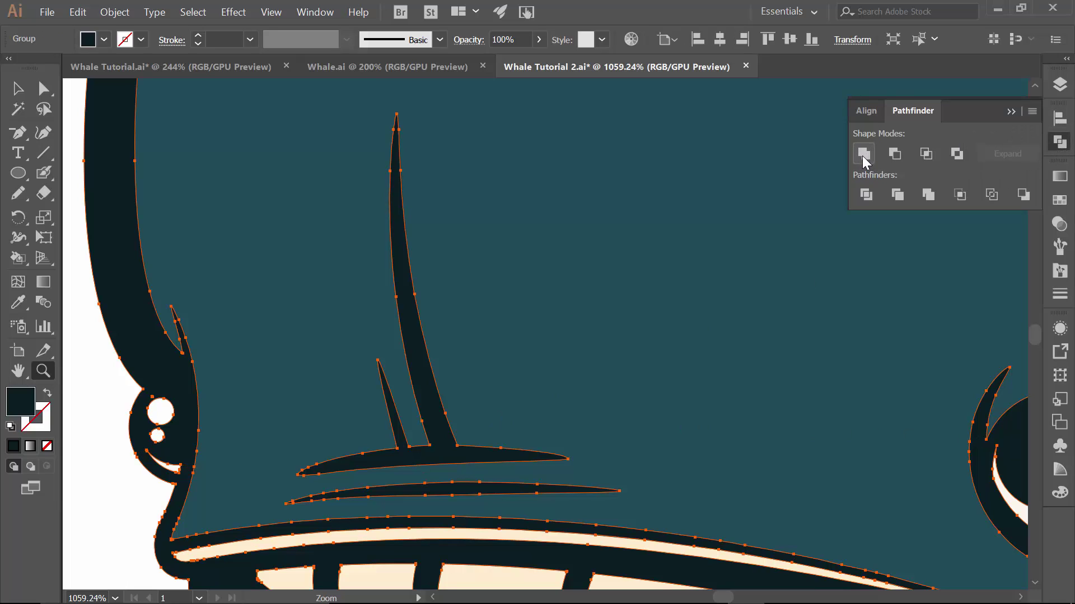
{"action": "key", "text": "ctrl+0"}
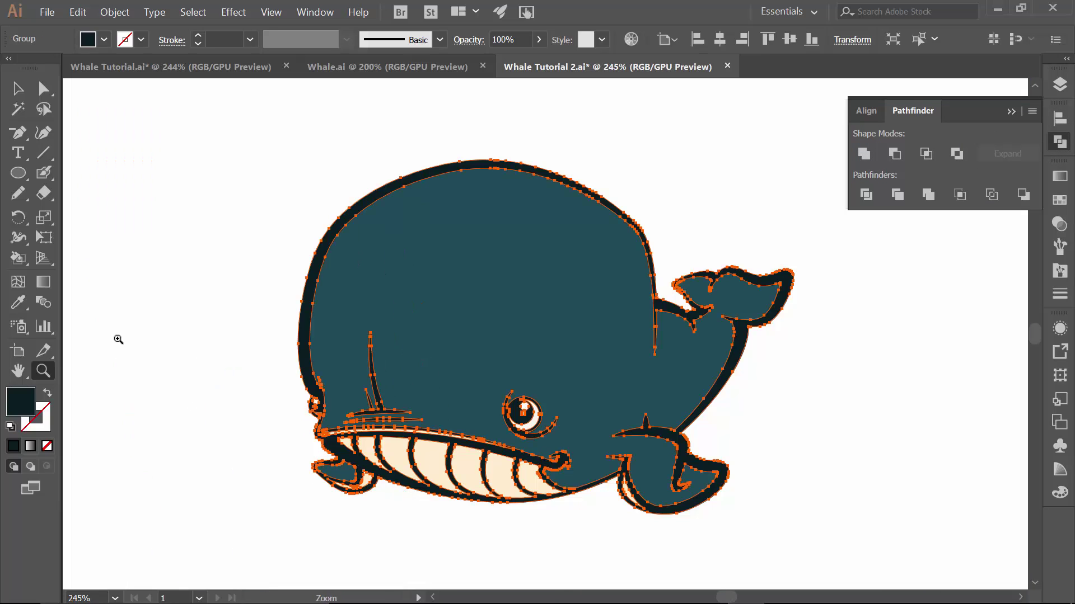
{"action": "left_click", "coordinate": [18, 109]}
{"action": "left_click", "coordinate": [128, 221]}
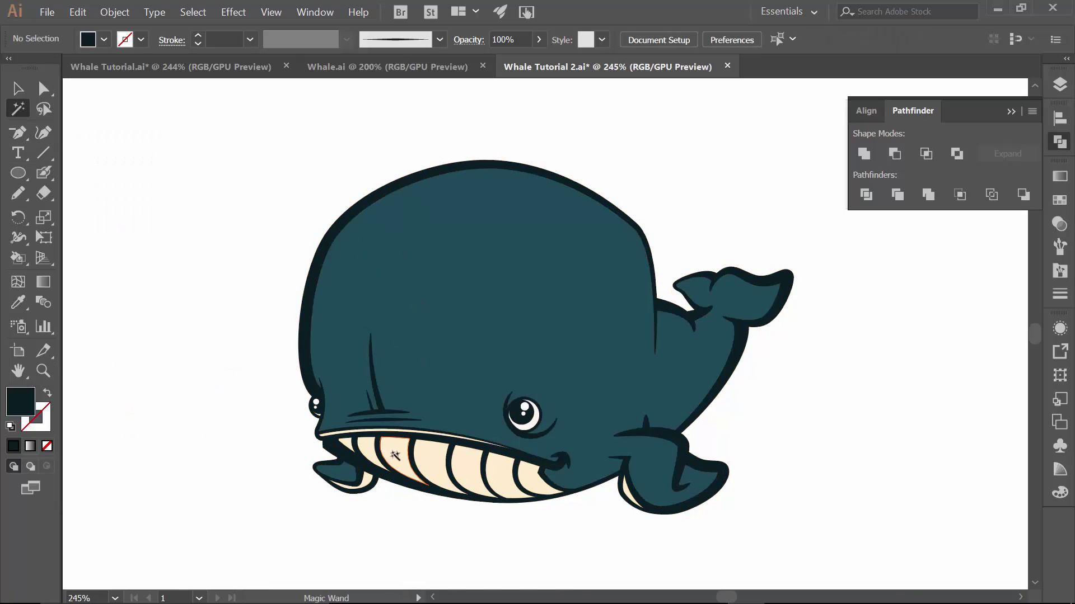
{"action": "left_click", "coordinate": [395, 459]}
{"action": "left_click", "coordinate": [471, 393]}
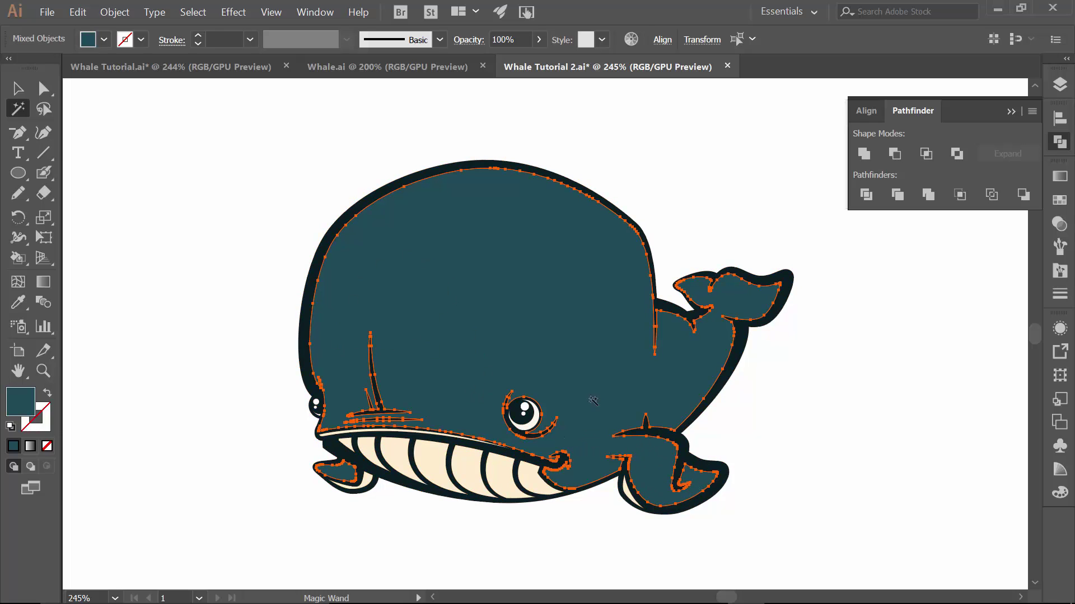
{"action": "key", "text": "v"}
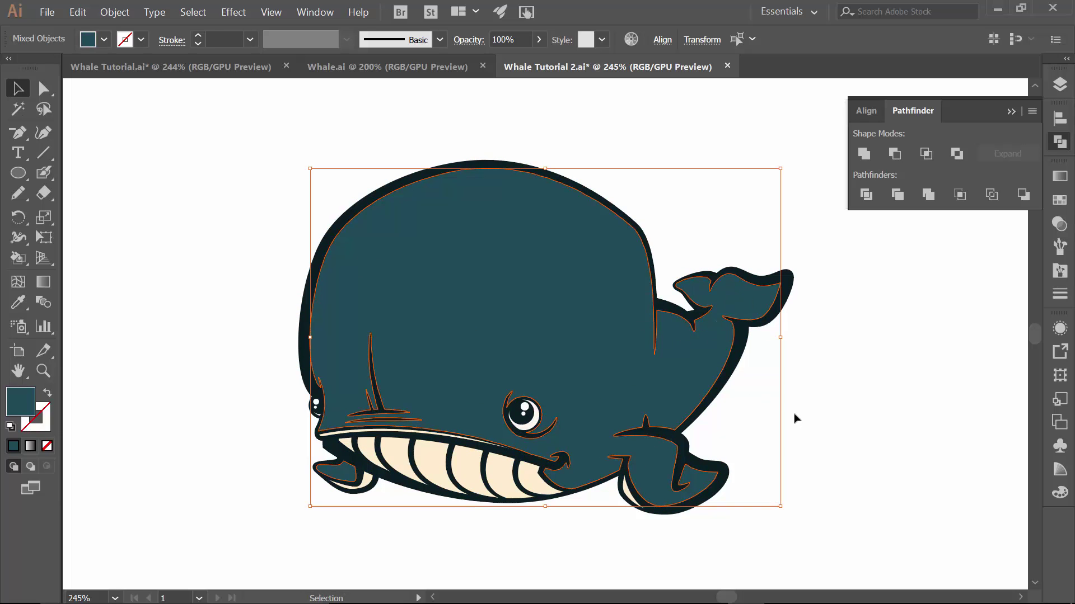
{"action": "left_click", "coordinate": [825, 421]}
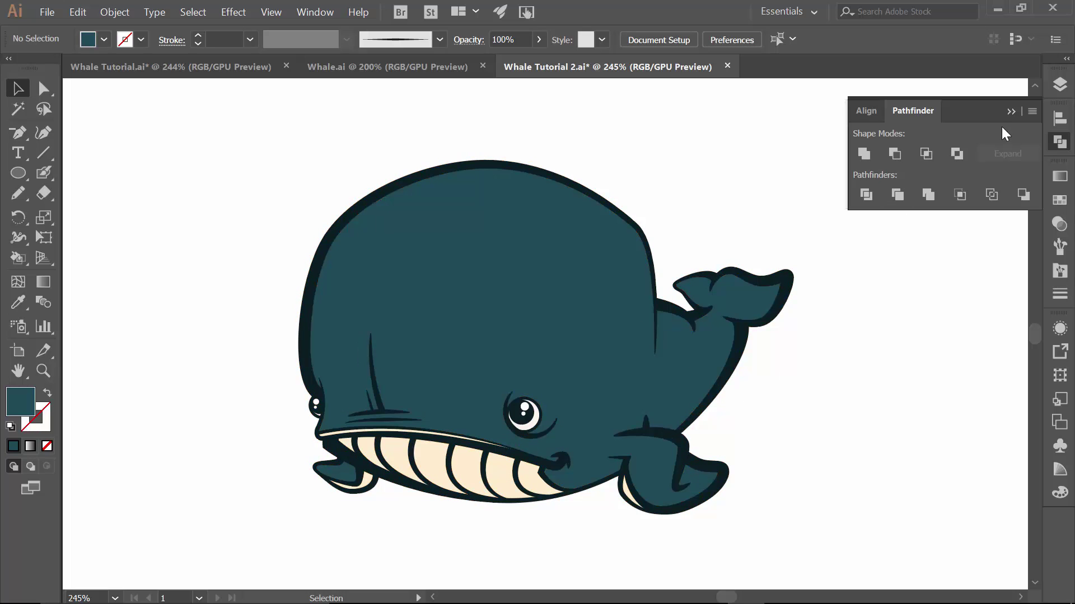
Collapse Pathfinder and show the Layers panel with FLAT COLOR beneath LINE WORK
{"action": "left_click", "coordinate": [1011, 112]}
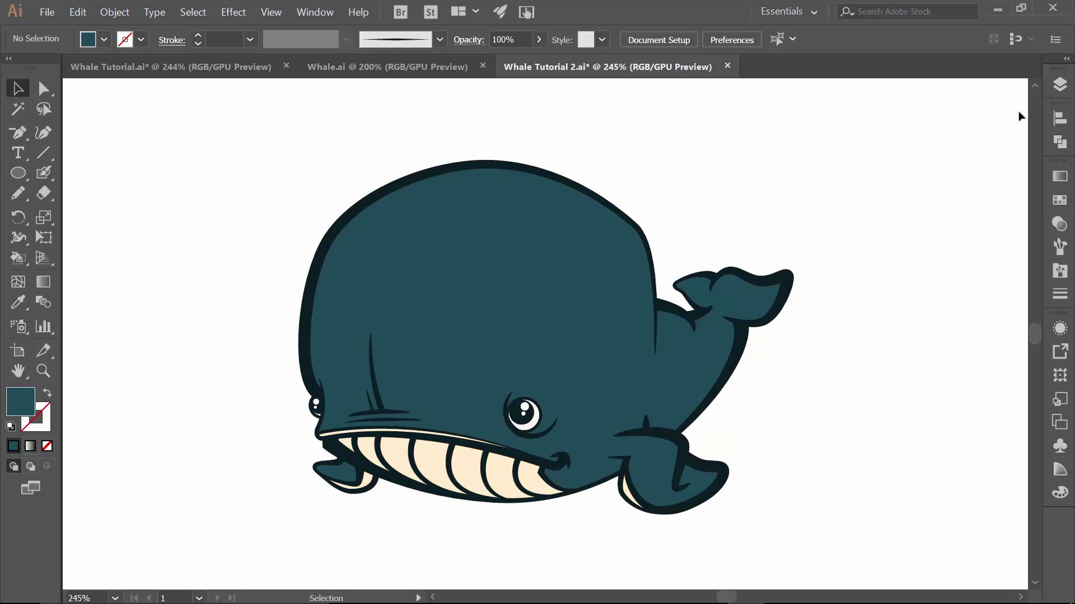
{"action": "left_click", "coordinate": [1060, 85]}
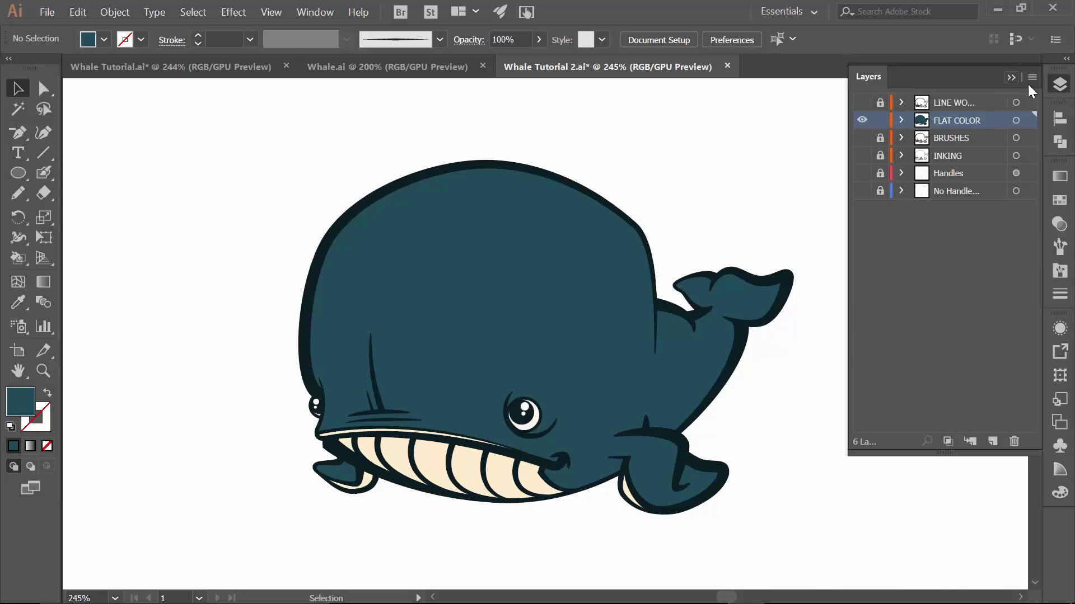